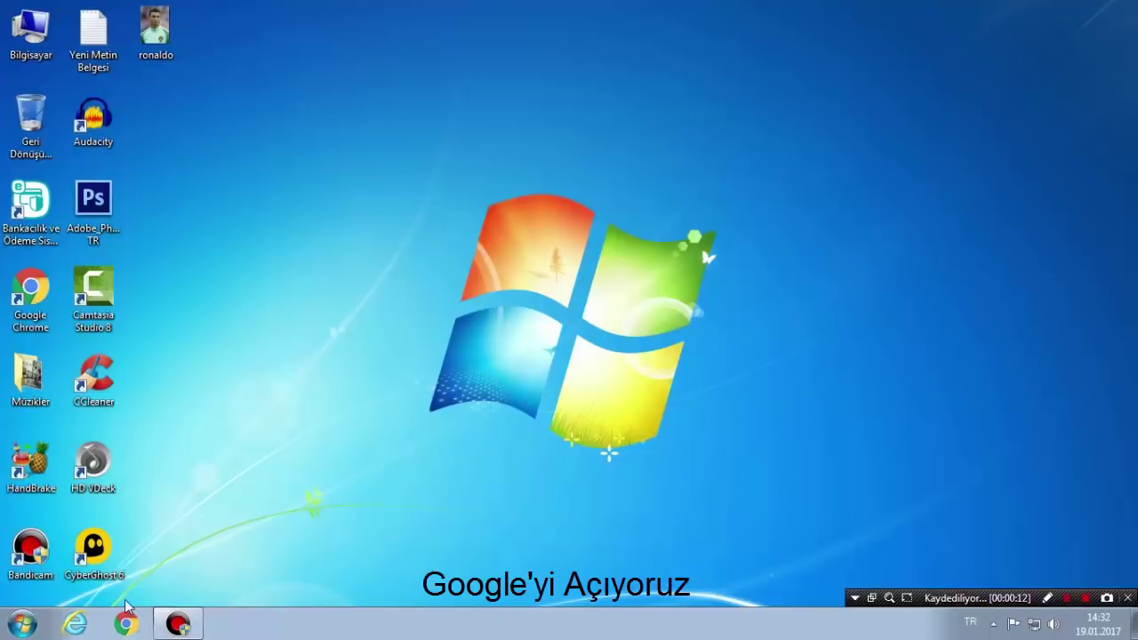
Search Google in Chrome for 'vectormagic'
{"action": "left_click", "coordinate": [124, 626]}
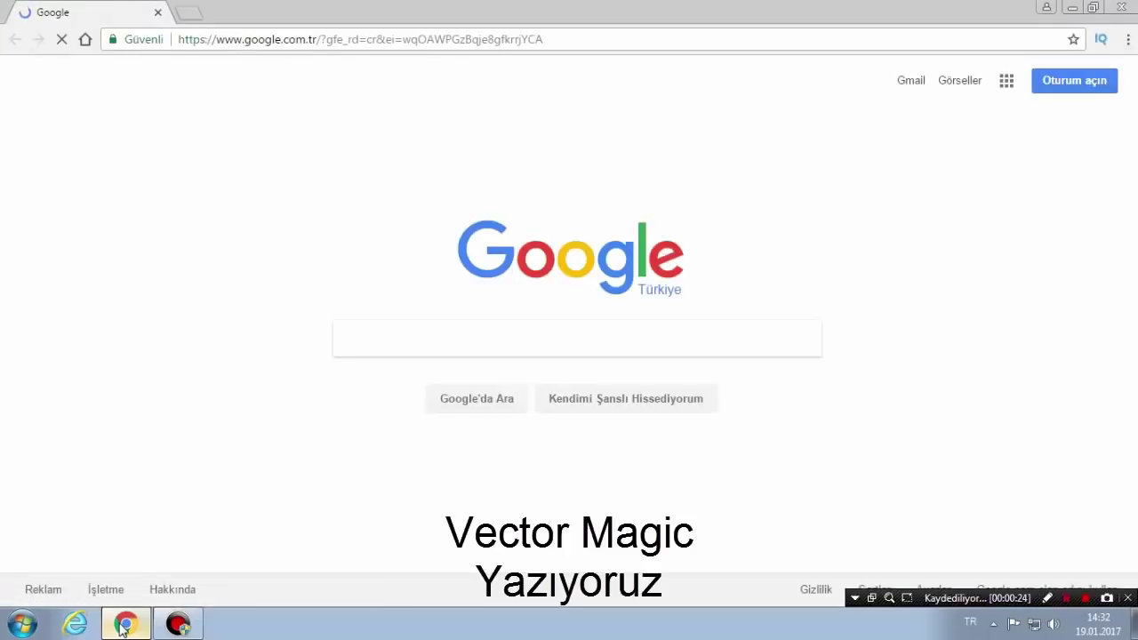
{"action": "type", "text": "vec"}
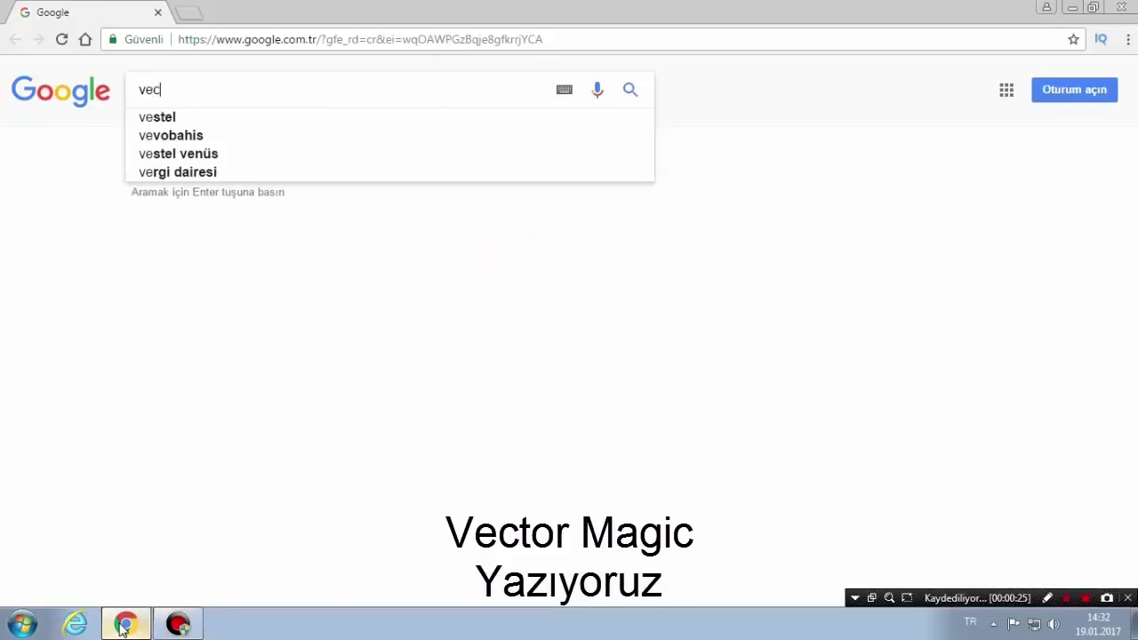
{"action": "type", "text": "to"}
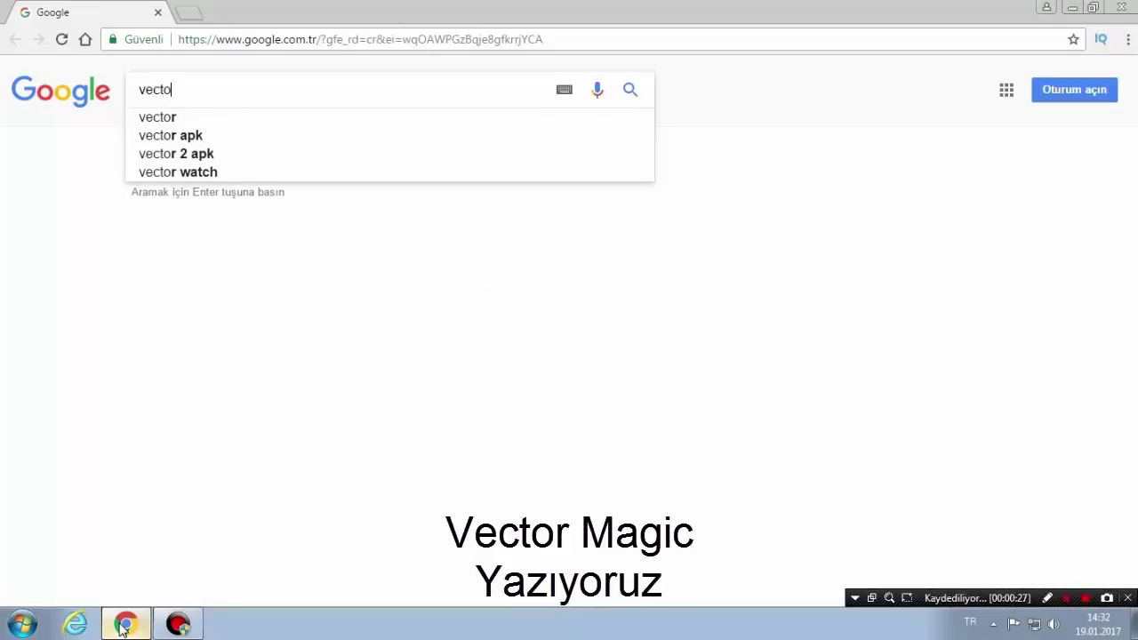
{"action": "type", "text": "rmagic"}
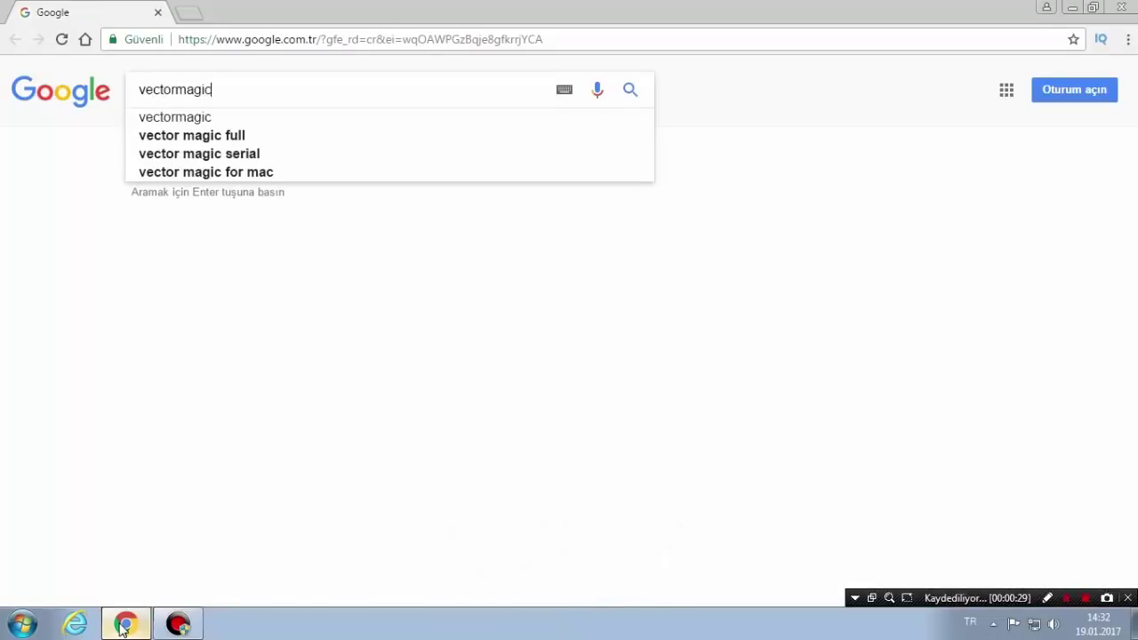
{"action": "key", "text": "Return"}
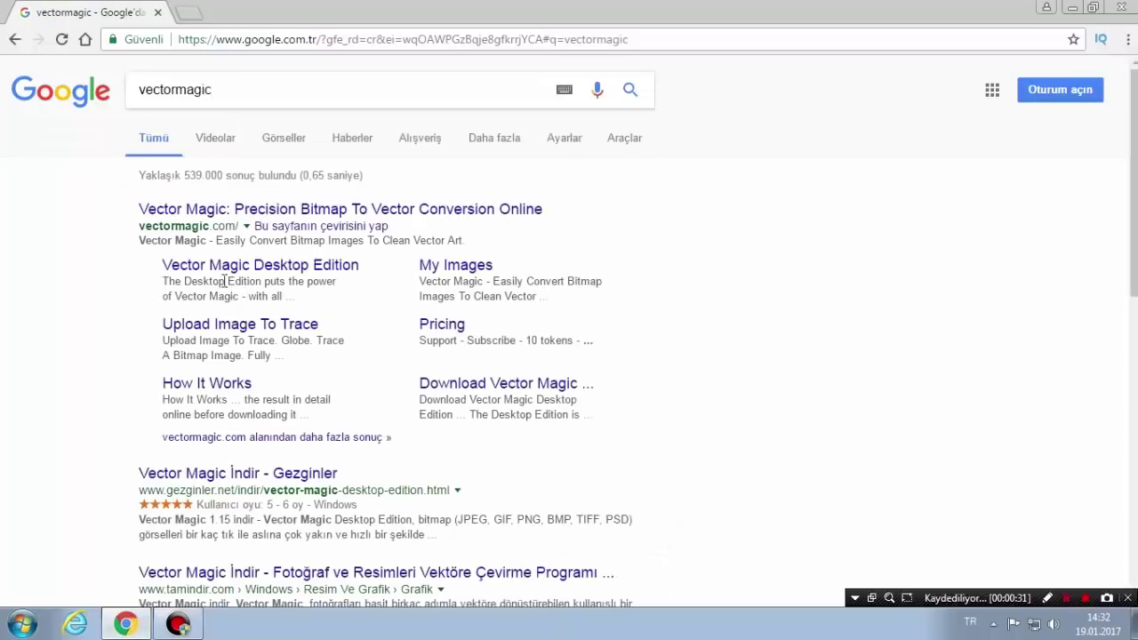
Open the Vector Magic site and upload ronaldo.jpg from the Desktop for tracing
{"action": "left_click", "coordinate": [190, 210]}
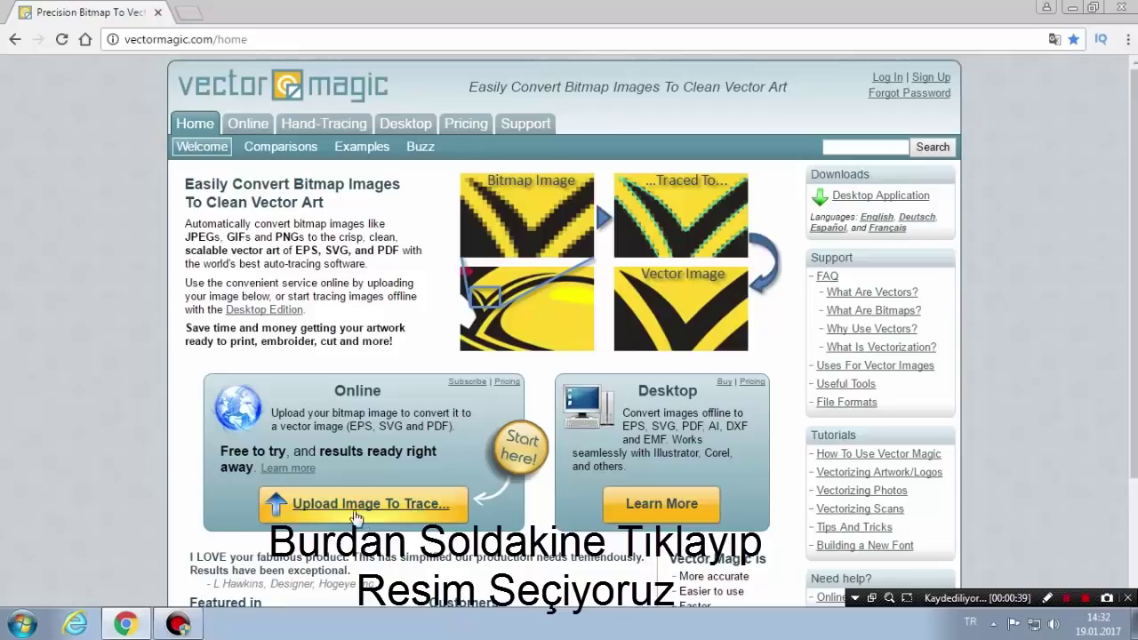
{"action": "left_click", "coordinate": [382, 504]}
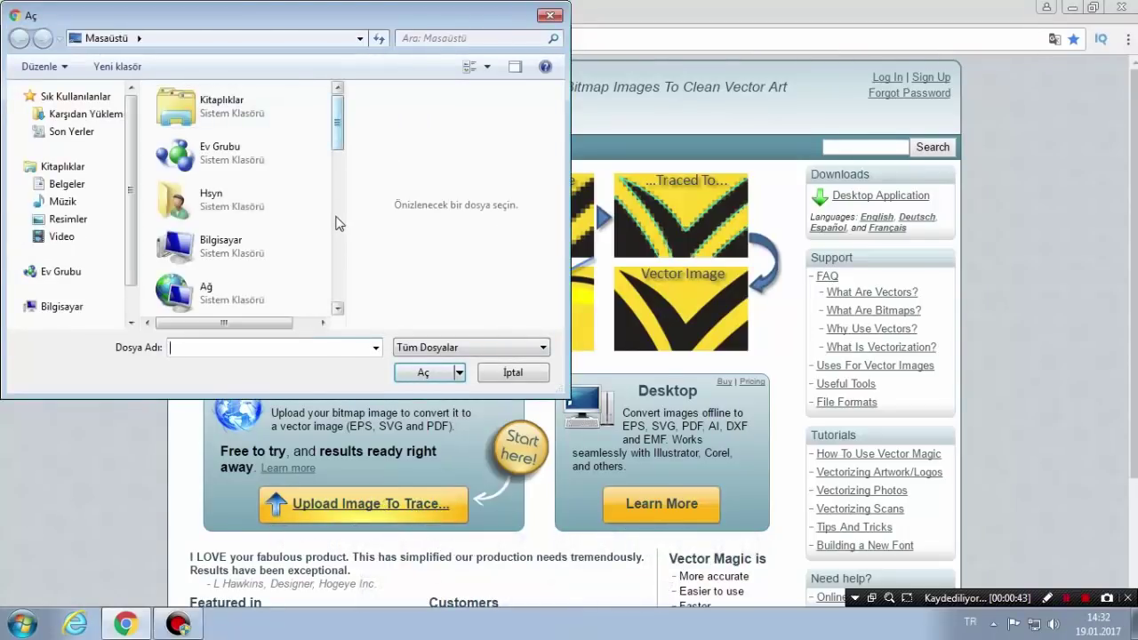
{"action": "scroll", "coordinate": [303, 227], "scroll_direction": "down", "scroll_amount": 2}
{"action": "scroll", "coordinate": [276, 253], "scroll_direction": "down", "scroll_amount": 2}
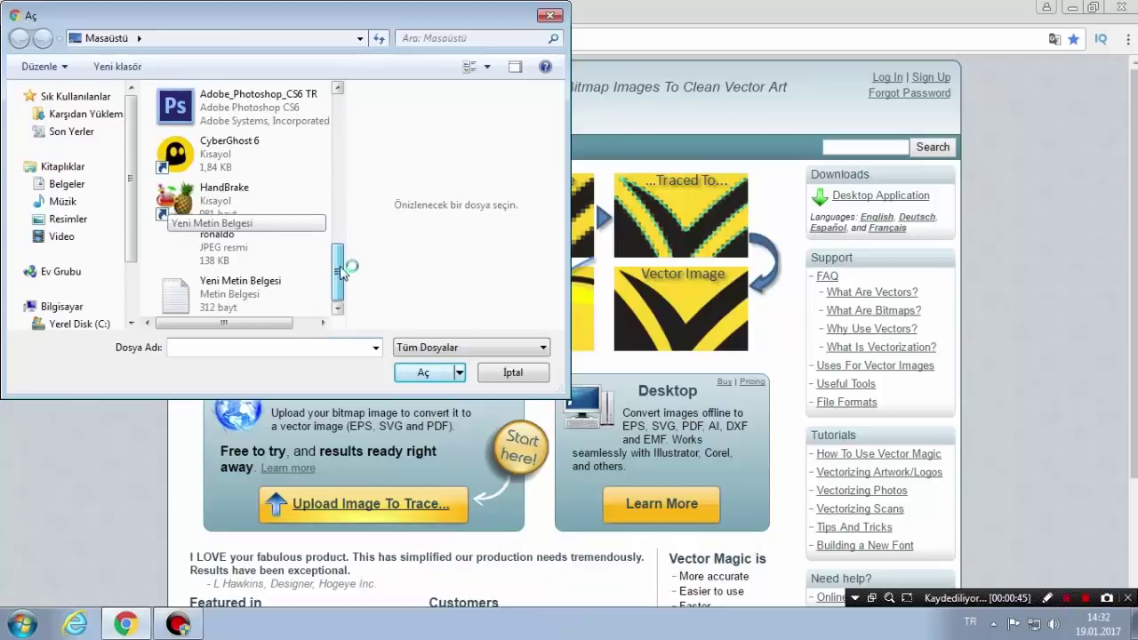
{"action": "double_click", "coordinate": [276, 258]}
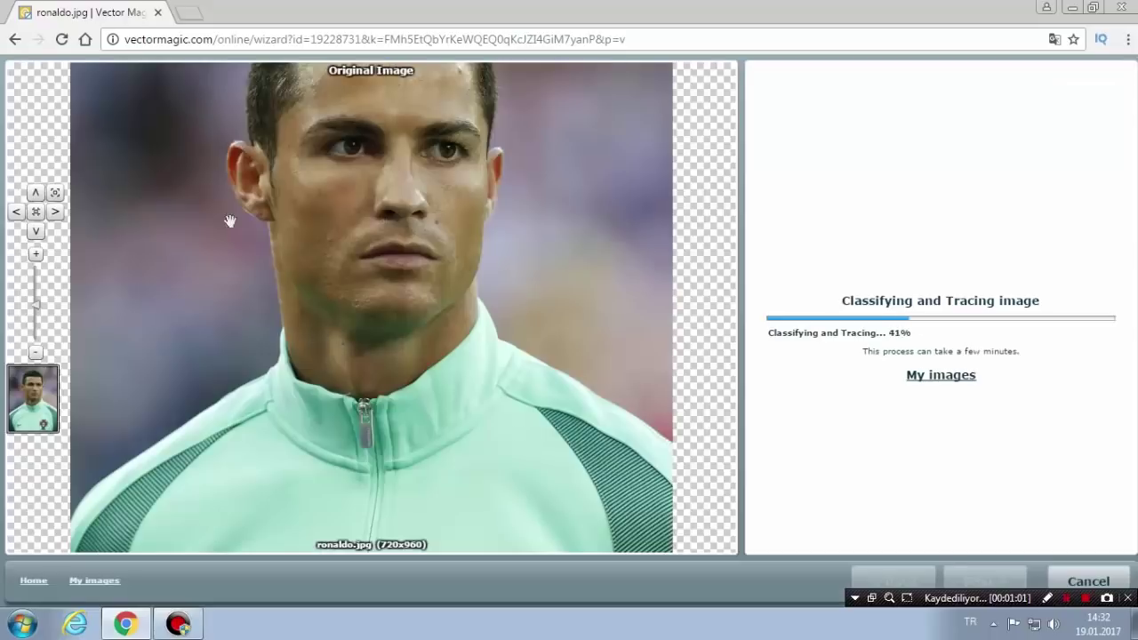
Zoom the original ronaldo preview while classifying and tracing run to 100%
{"action": "scroll", "coordinate": [418, 293], "scroll_direction": "down", "scroll_amount": 1}
{"action": "scroll", "coordinate": [417, 293], "scroll_direction": "down", "scroll_amount": 1}
{"action": "scroll", "coordinate": [418, 292], "scroll_direction": "down", "scroll_amount": 1}
{"action": "scroll", "coordinate": [418, 293], "scroll_direction": "down", "scroll_amount": 1}
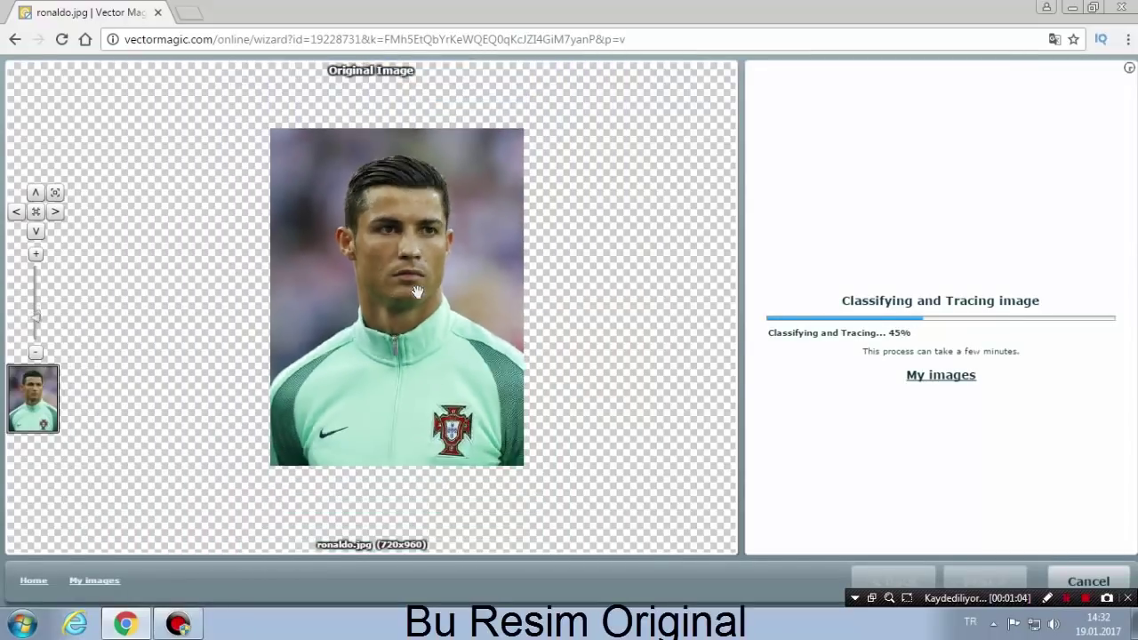
{"action": "scroll", "coordinate": [418, 292], "scroll_direction": "down", "scroll_amount": 1}
{"action": "scroll", "coordinate": [417, 293], "scroll_direction": "up", "scroll_amount": 1}
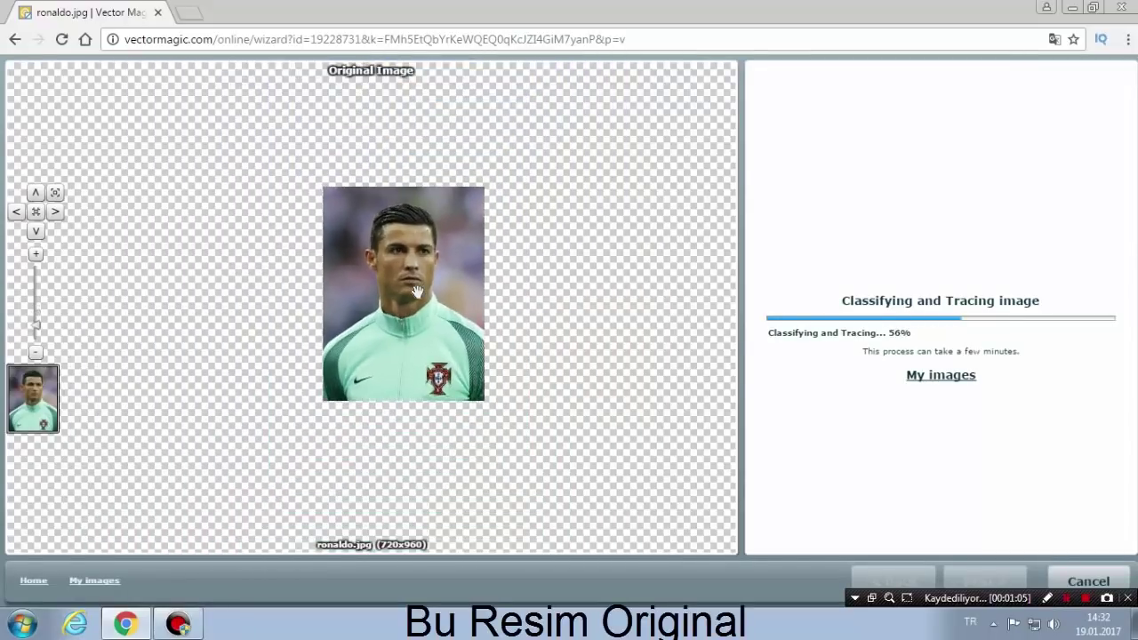
{"action": "scroll", "coordinate": [417, 293], "scroll_direction": "up", "scroll_amount": 1}
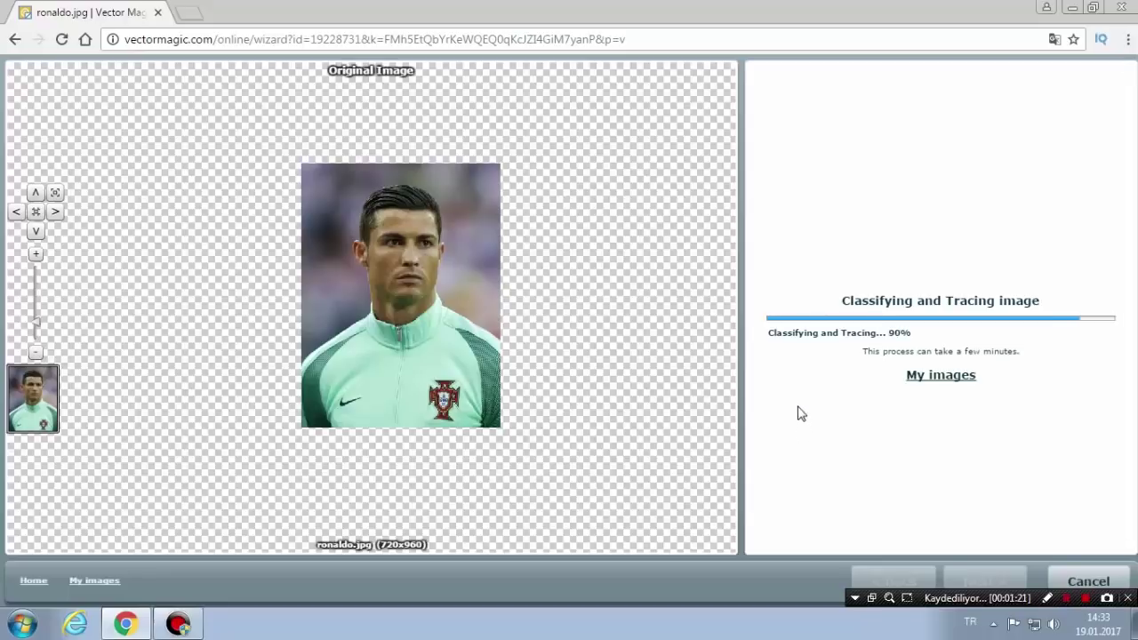
{"action": "scroll", "coordinate": [630, 356], "scroll_direction": "down", "scroll_amount": 1}
{"action": "scroll", "coordinate": [630, 356], "scroll_direction": "down", "scroll_amount": 1}
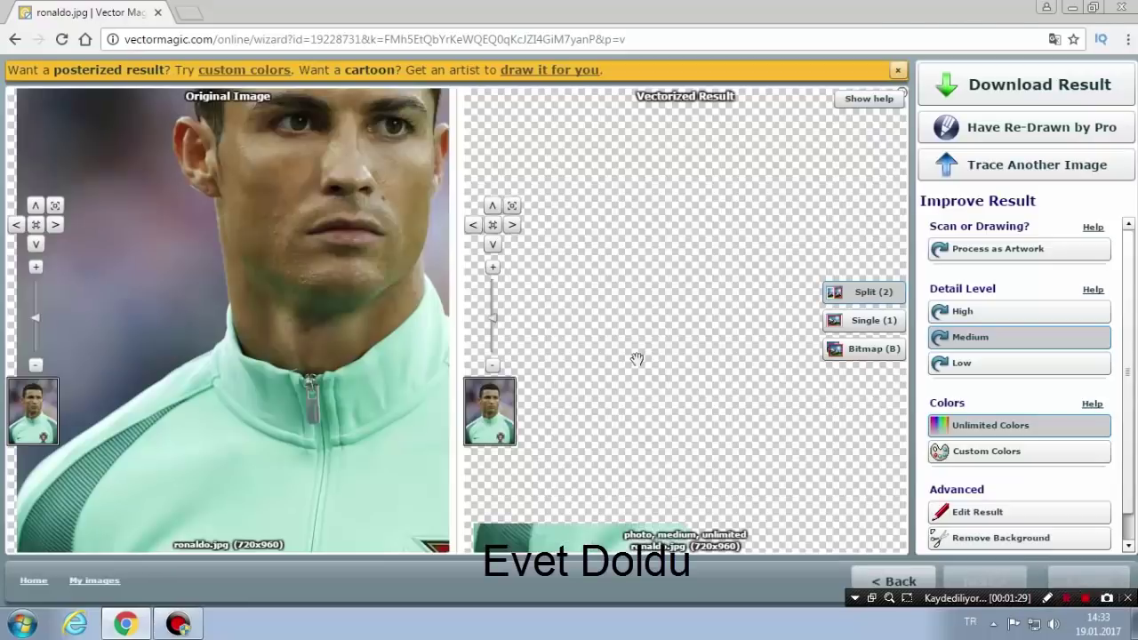
Zoom and pan both panels to compare the photo, medium, unlimited result with the original
{"action": "scroll", "coordinate": [294, 294], "scroll_direction": "down", "scroll_amount": 1}
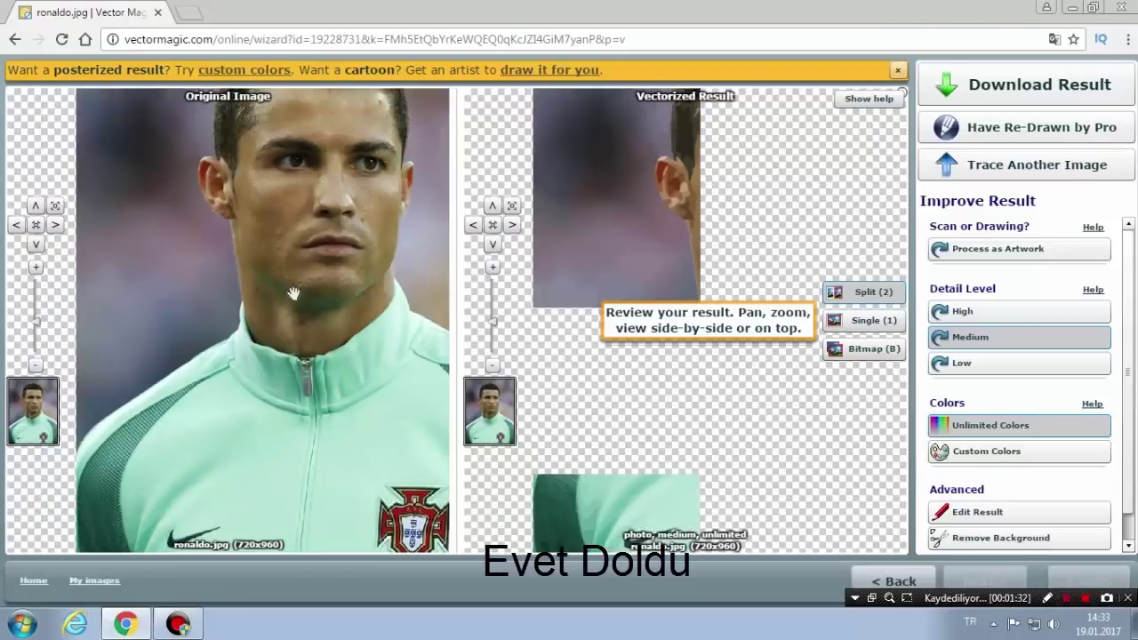
{"action": "scroll", "coordinate": [293, 293], "scroll_direction": "down", "scroll_amount": 1}
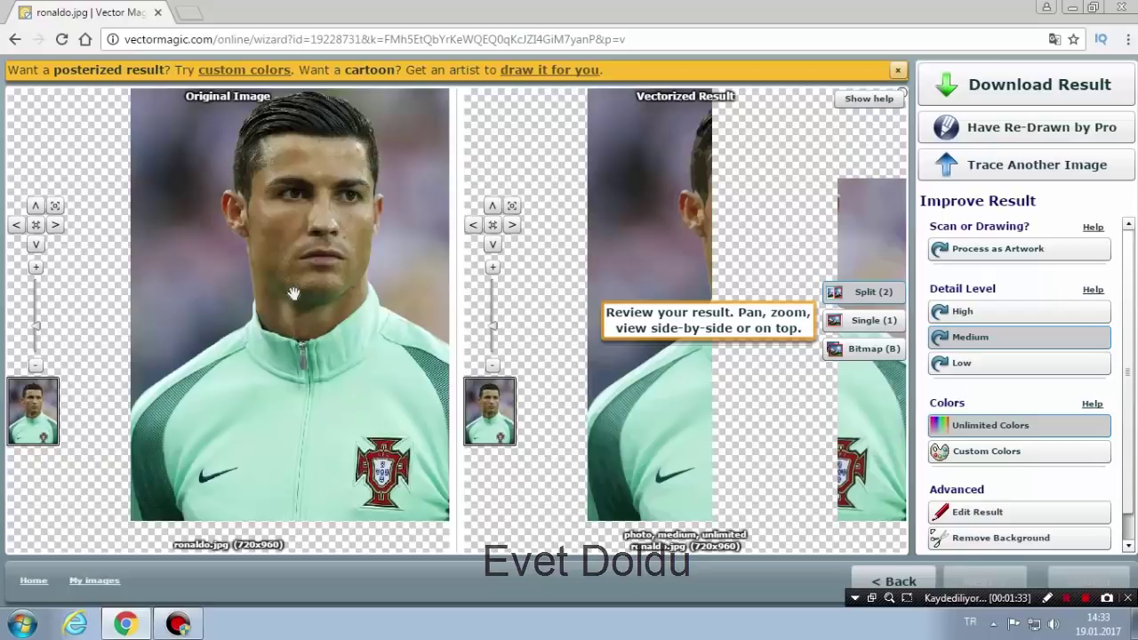
{"action": "scroll", "coordinate": [293, 293], "scroll_direction": "down", "scroll_amount": 1}
{"action": "scroll", "coordinate": [296, 296], "scroll_direction": "down", "scroll_amount": 1}
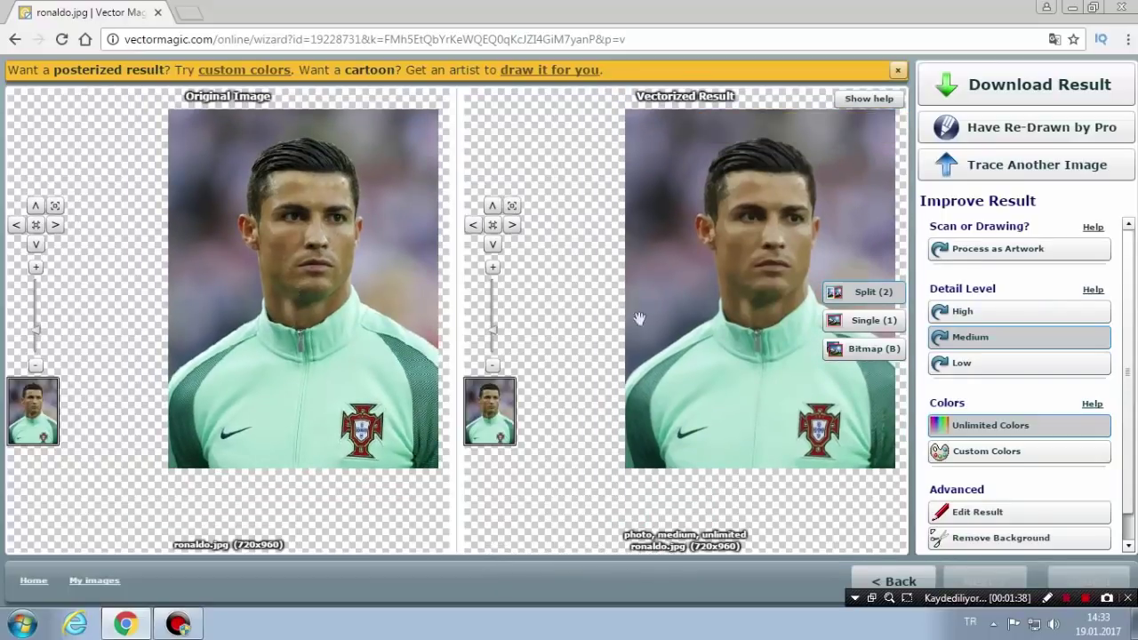
{"action": "scroll", "coordinate": [803, 255], "scroll_direction": "up", "scroll_amount": 2}
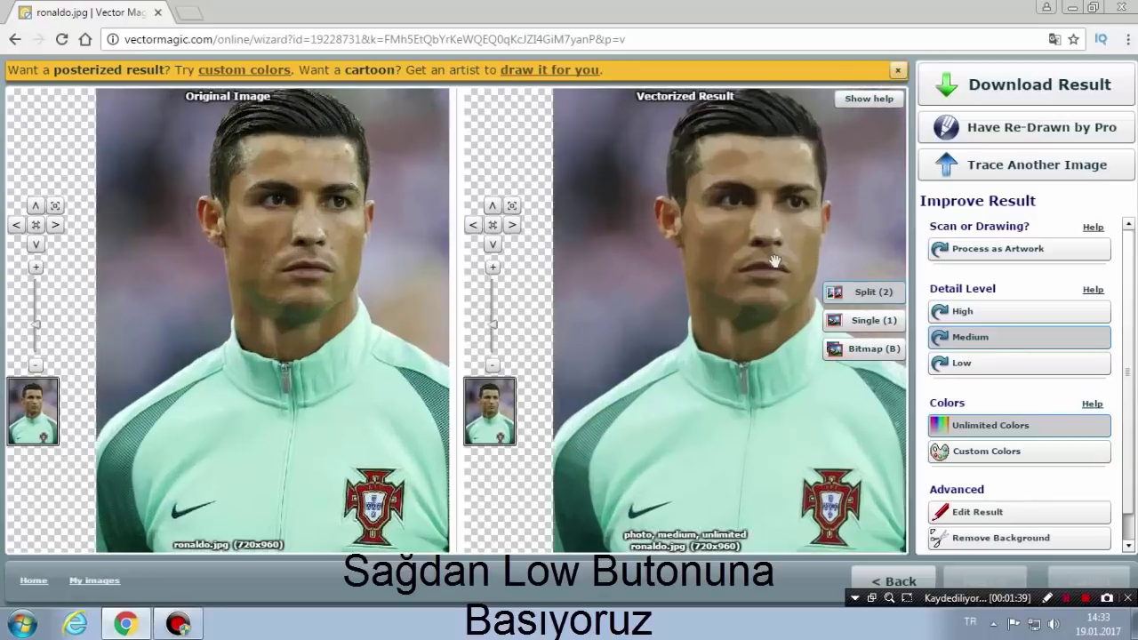
{"action": "left_click_drag", "start_coordinate": [770, 263], "coordinate": [745, 244]}
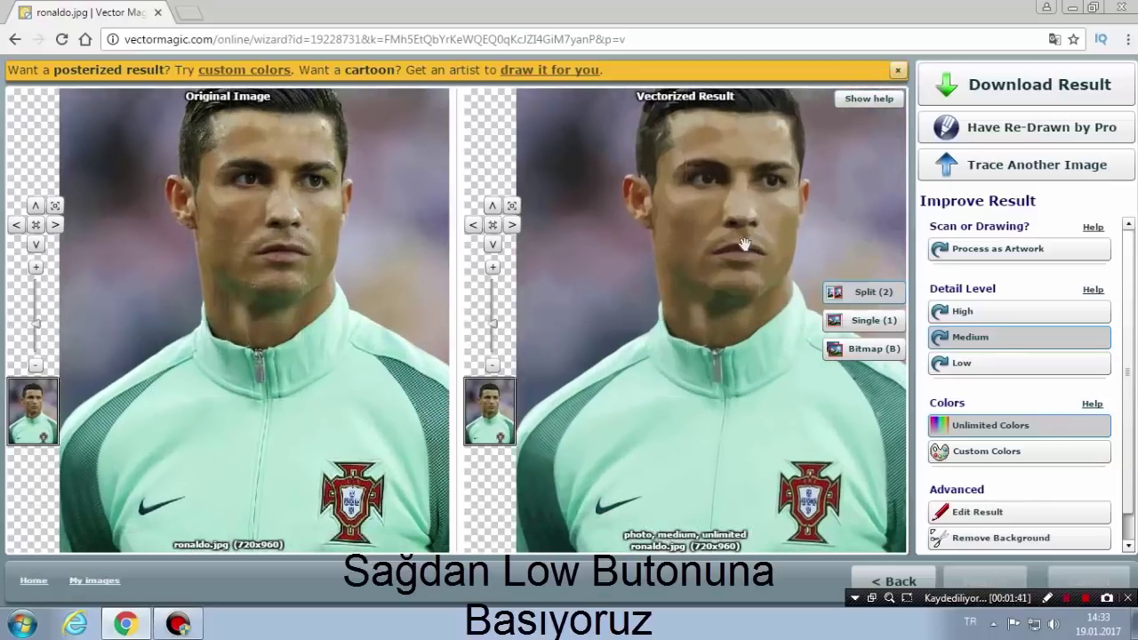
{"action": "scroll", "coordinate": [745, 245], "scroll_direction": "down", "scroll_amount": 2}
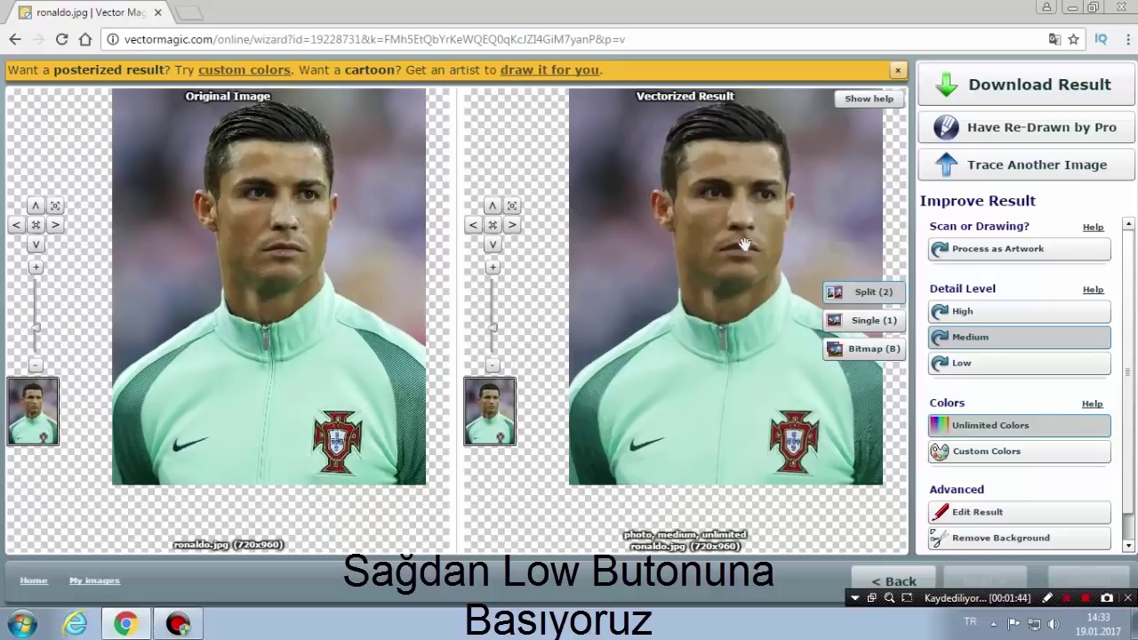
{"action": "scroll", "coordinate": [745, 244], "scroll_direction": "down", "scroll_amount": 2}
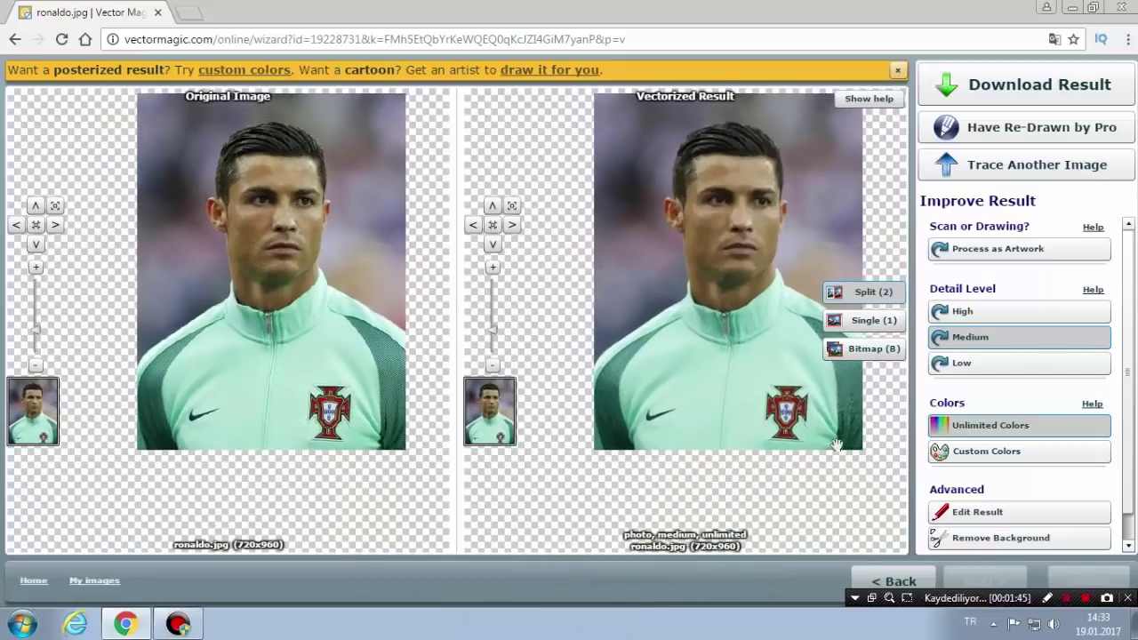
Switch Detail Level to Low and let ronaldo.jpg re-trace
{"action": "left_click", "coordinate": [962, 363]}
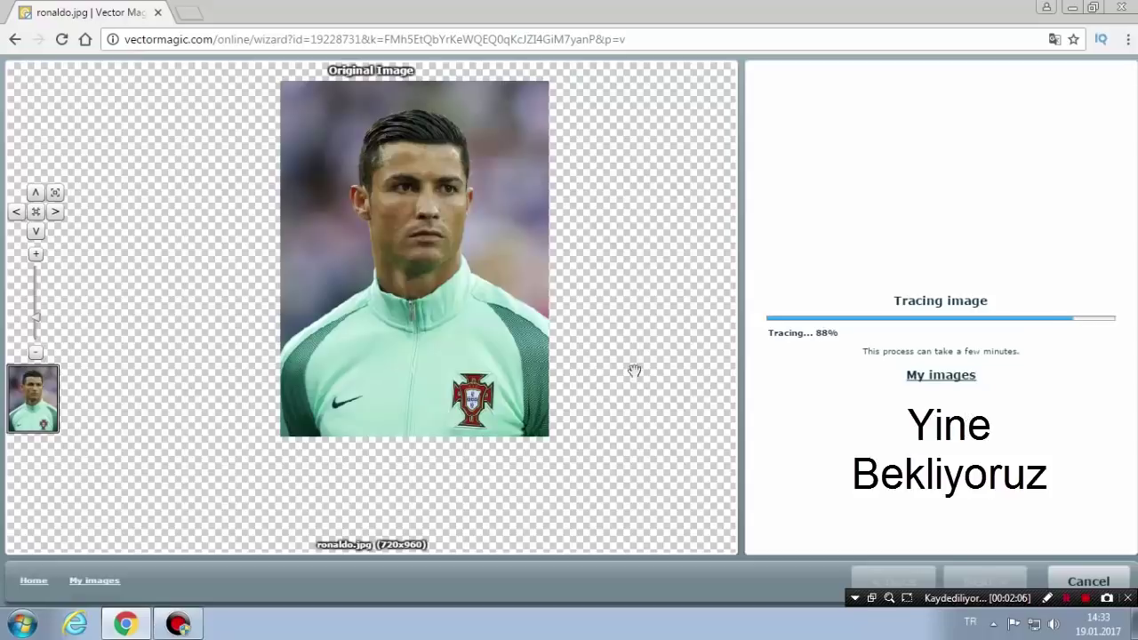
{"action": "scroll", "coordinate": [478, 310], "scroll_direction": "down", "scroll_amount": 1}
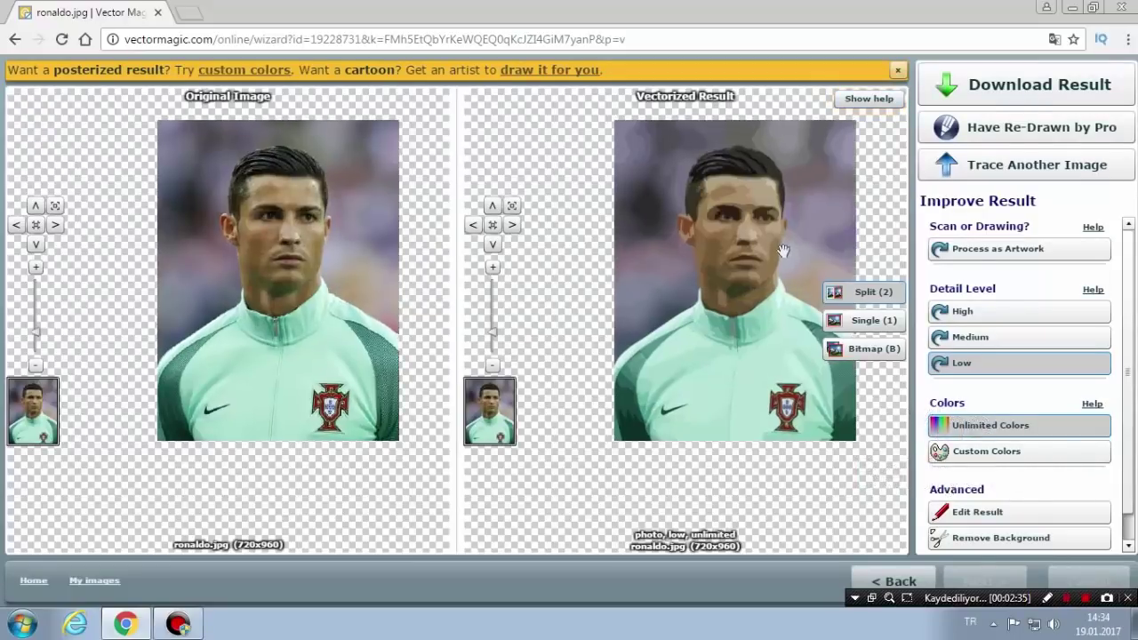
Zoom and pan the low-detail comparison, then switch to Single view of the vectorized result
{"action": "scroll", "coordinate": [783, 251], "scroll_direction": "up", "scroll_amount": 1}
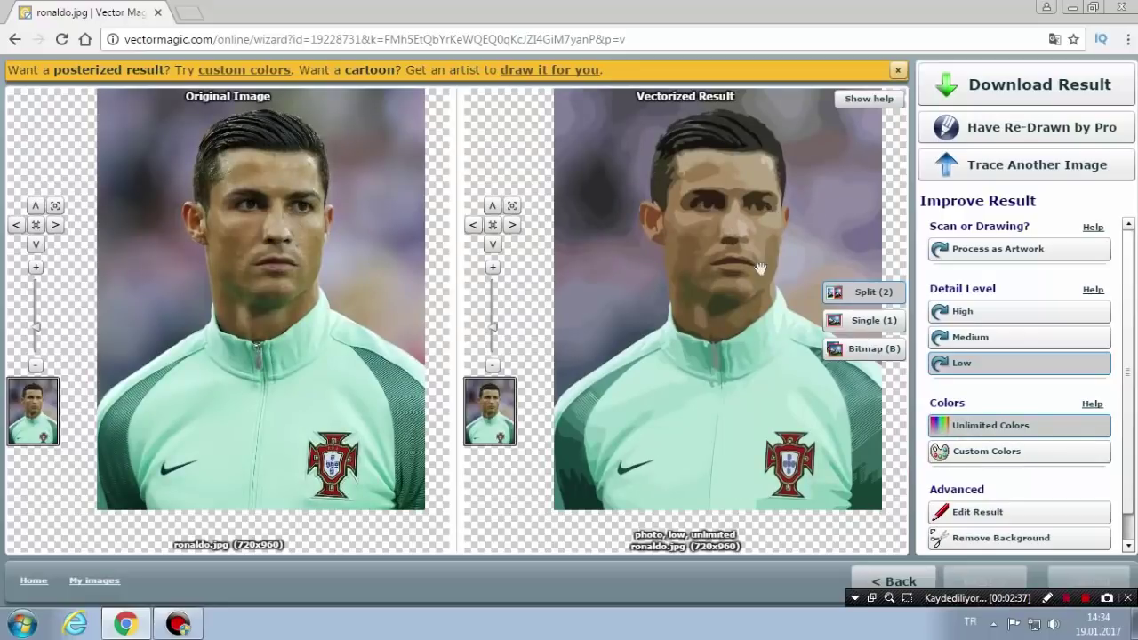
{"action": "scroll", "coordinate": [767, 273], "scroll_direction": "down", "scroll_amount": 1}
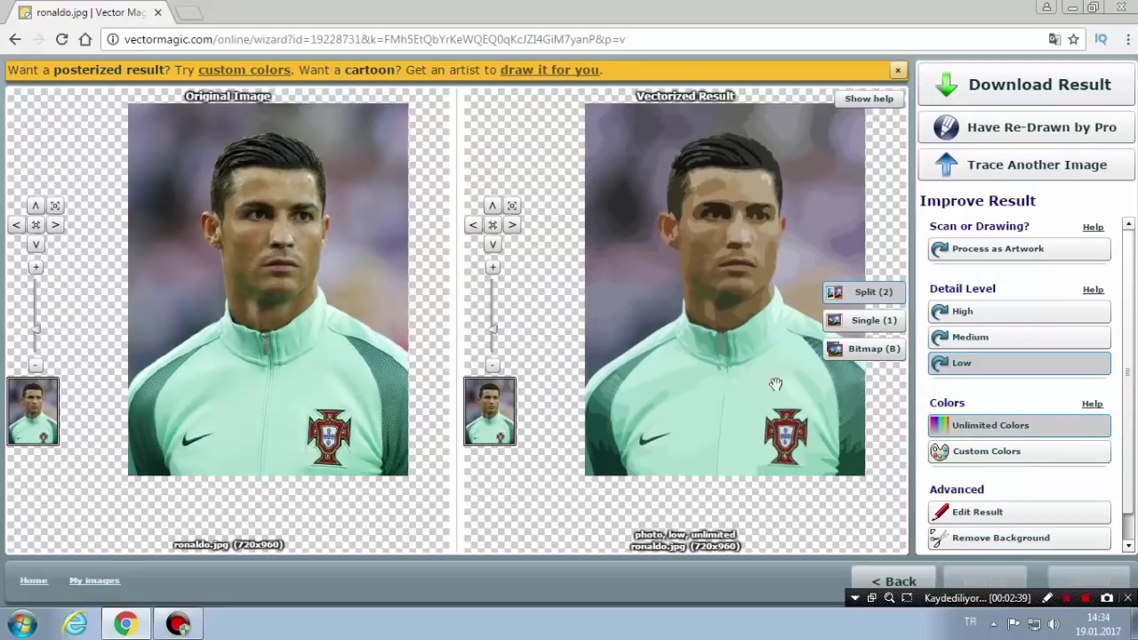
{"action": "scroll", "coordinate": [776, 409], "scroll_direction": "down", "scroll_amount": 1}
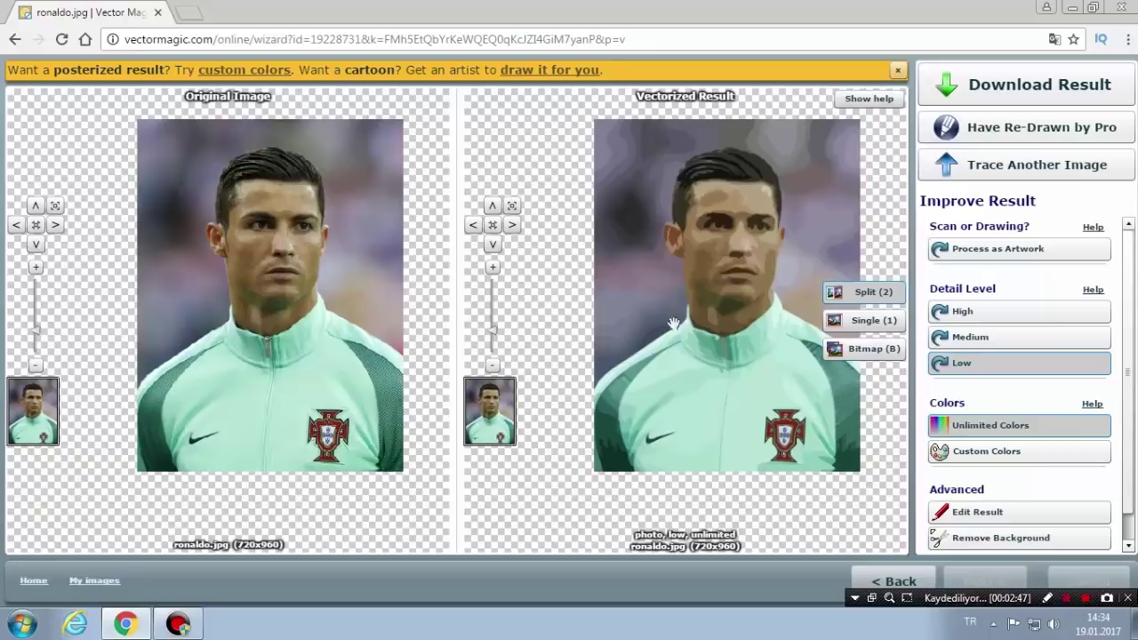
{"action": "left_click_drag", "start_coordinate": [703, 313], "coordinate": [668, 317]}
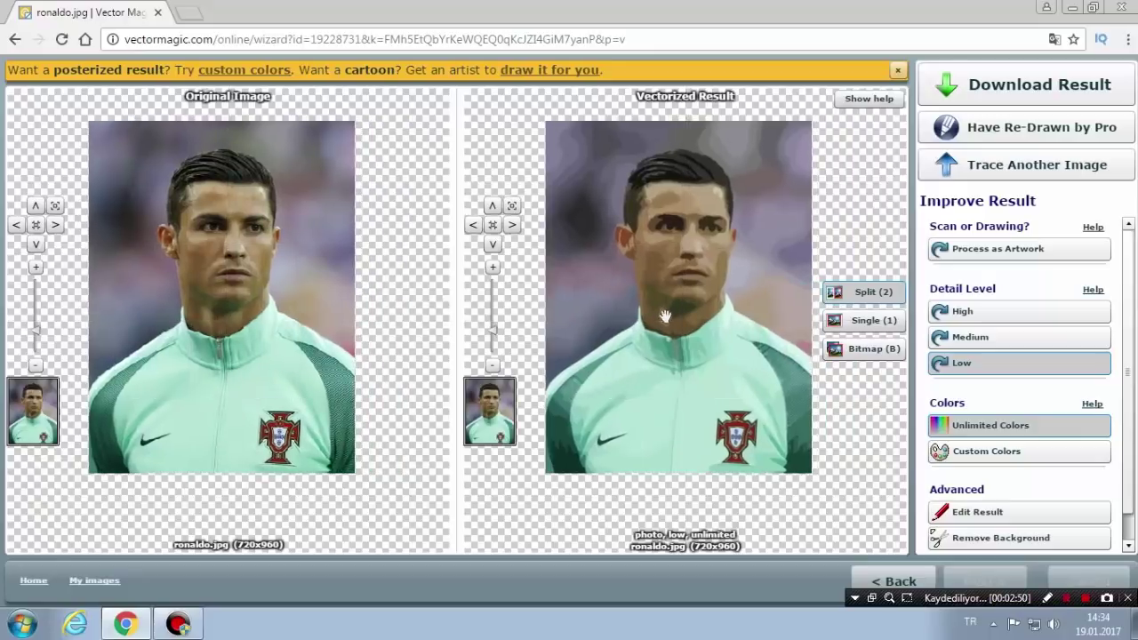
{"action": "scroll", "coordinate": [666, 317], "scroll_direction": "up", "scroll_amount": 2}
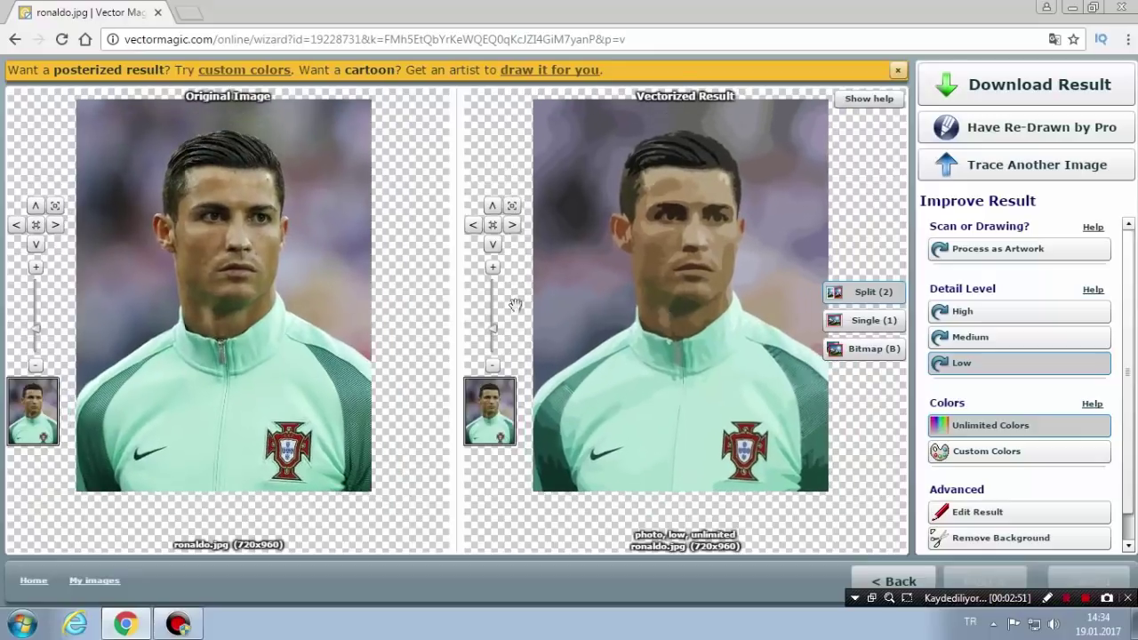
{"action": "left_click", "coordinate": [55, 206]}
{"action": "left_click", "coordinate": [56, 226]}
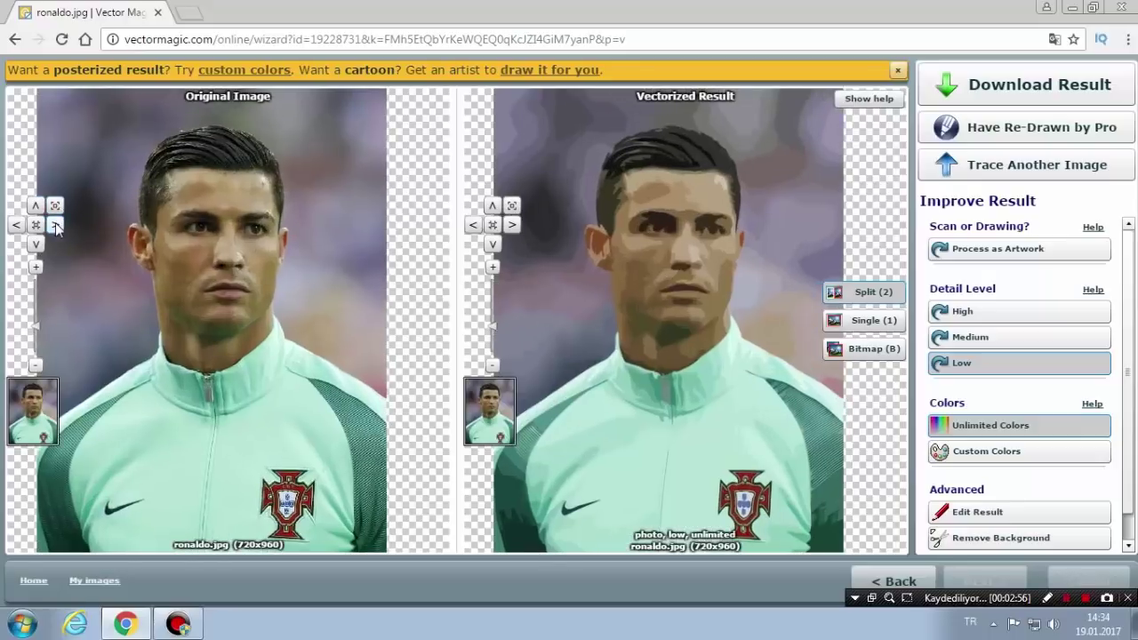
{"action": "scroll", "coordinate": [653, 281], "scroll_direction": "up", "scroll_amount": 1}
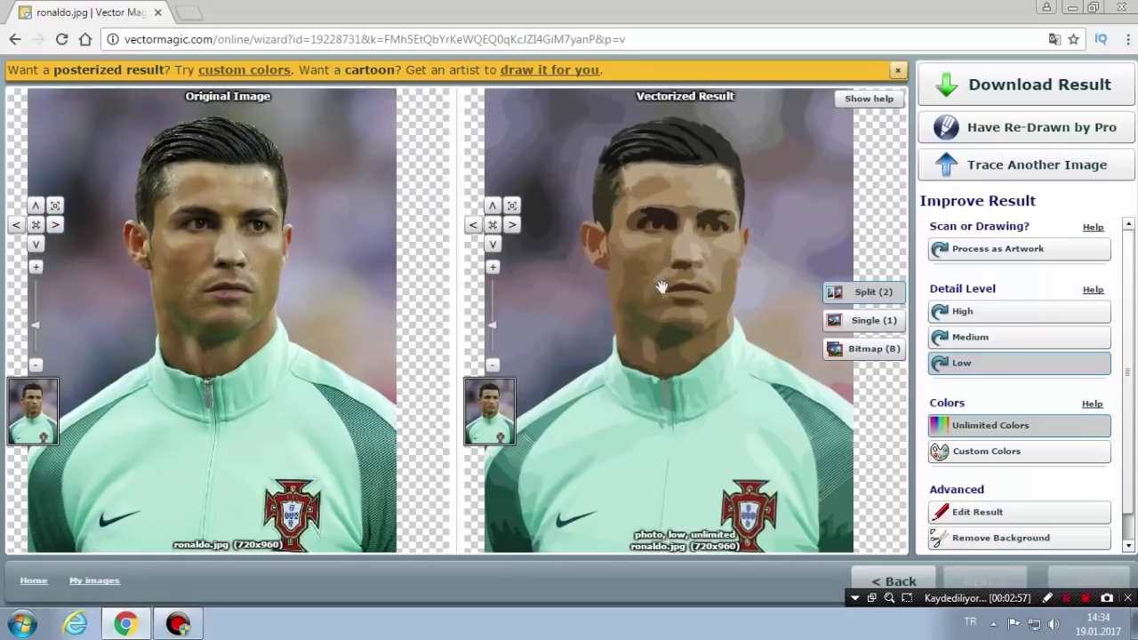
{"action": "left_click", "coordinate": [868, 325]}
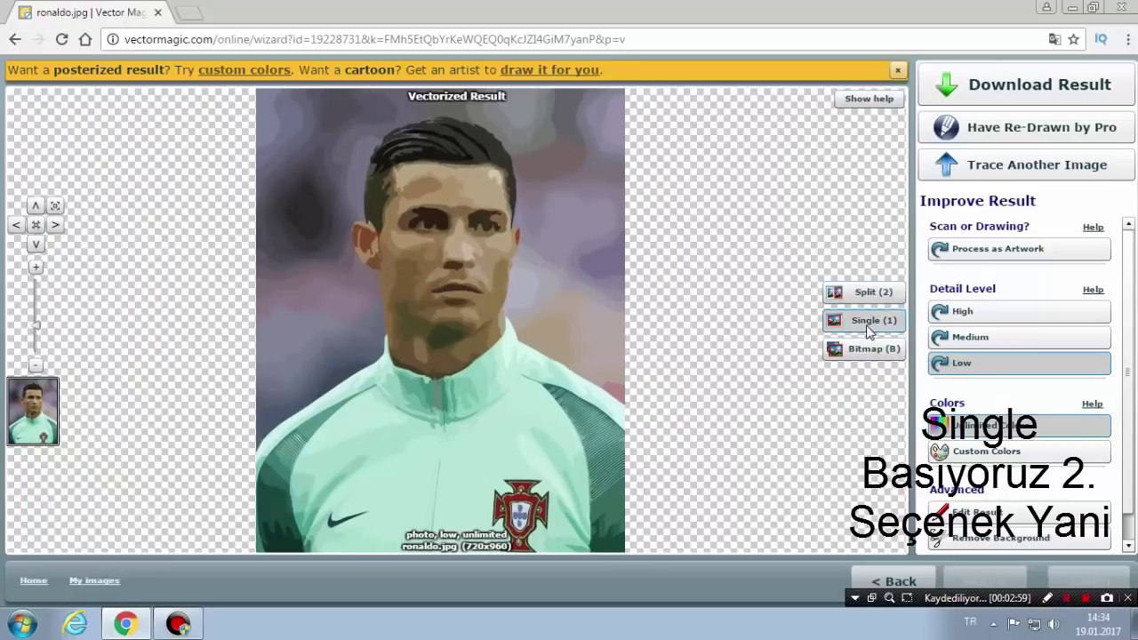
{"action": "scroll", "coordinate": [517, 296], "scroll_direction": "down", "scroll_amount": 1}
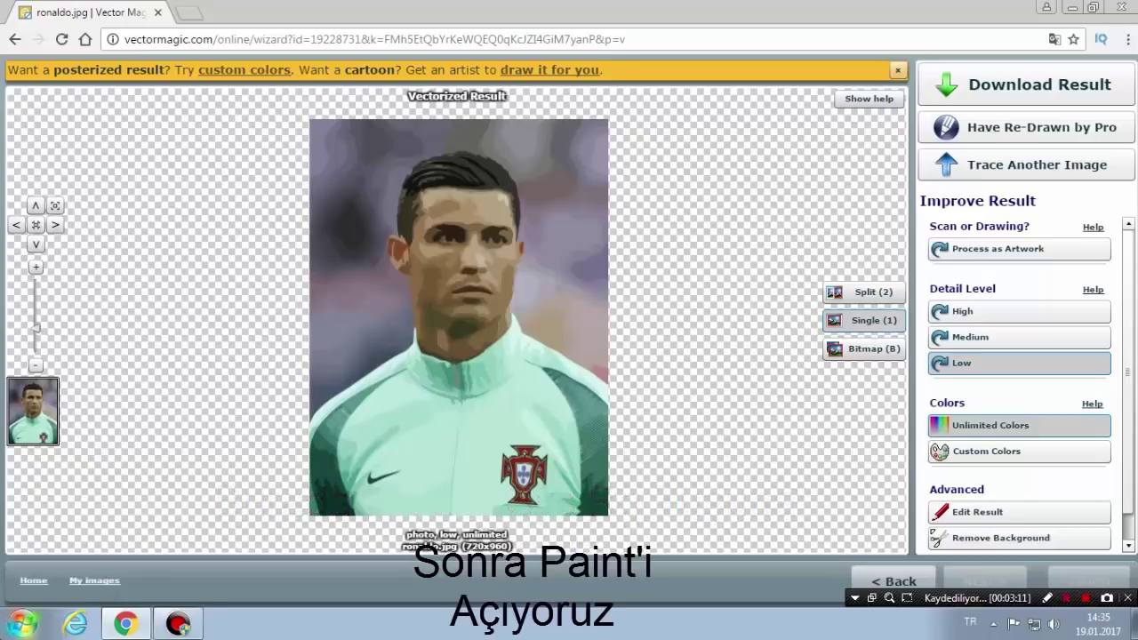
Launch Paint by searching 'paint' from the Start menu
{"action": "left_click", "coordinate": [22, 622]}
{"action": "type", "text": "paint"}
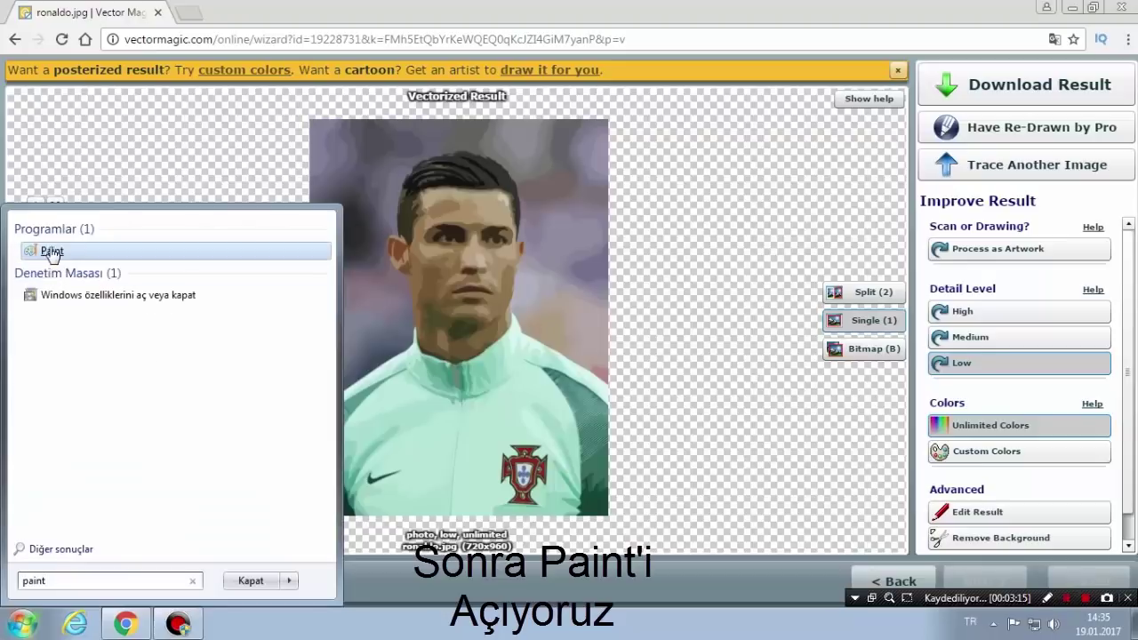
{"action": "left_click", "coordinate": [51, 251]}
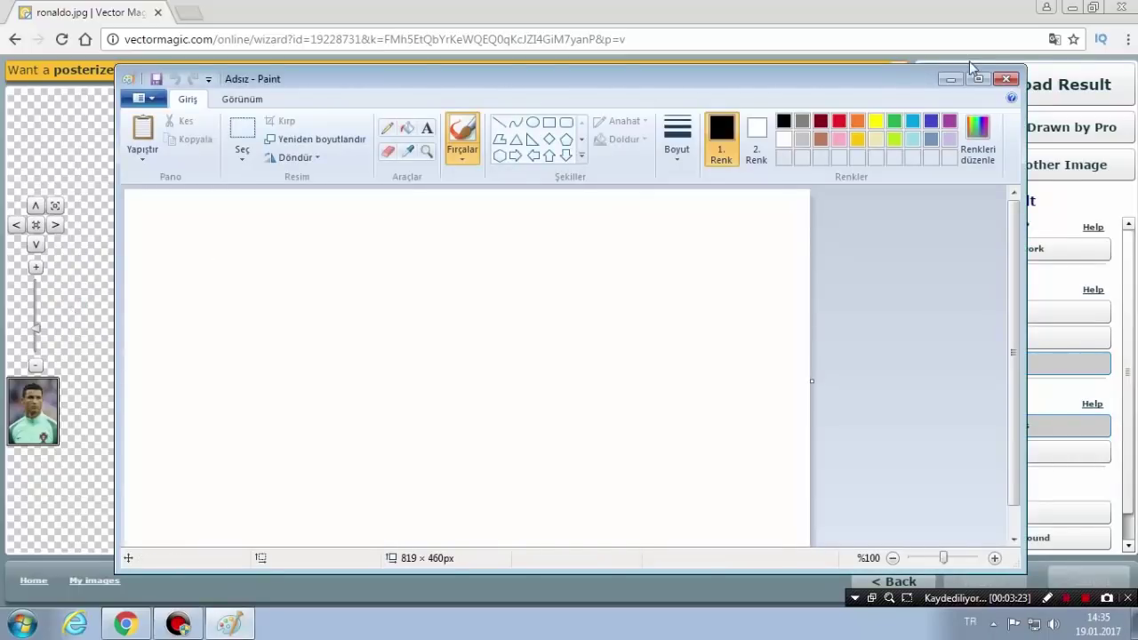
Maximize Paint and paste the captured Vector Magic screen onto the canvas
{"action": "left_click", "coordinate": [975, 77]}
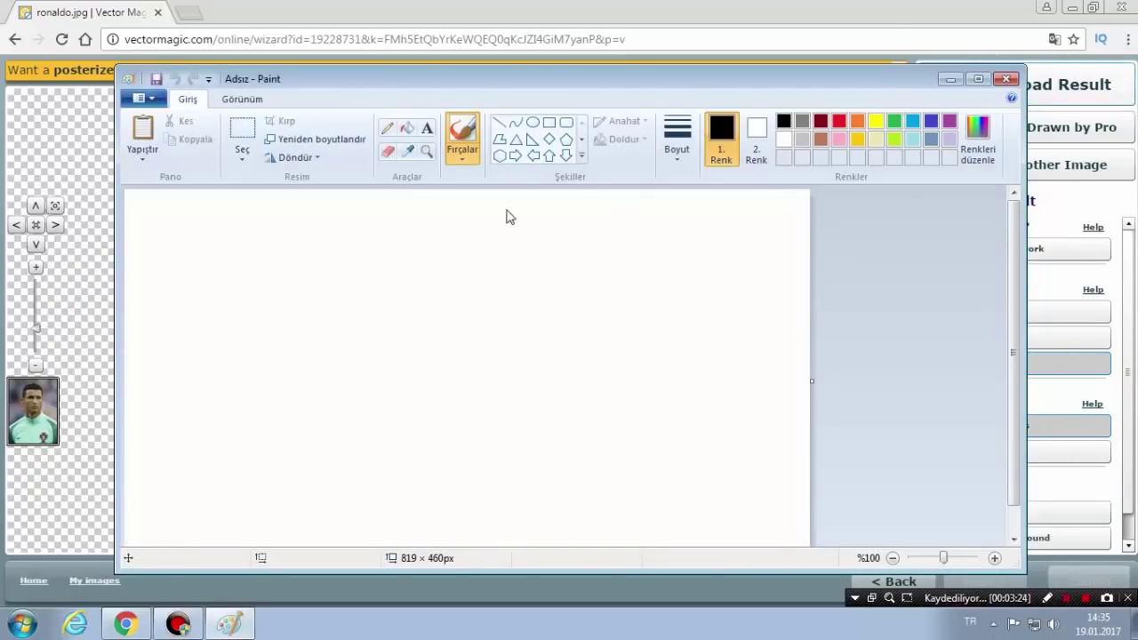
{"action": "key", "text": "ctrl+v"}
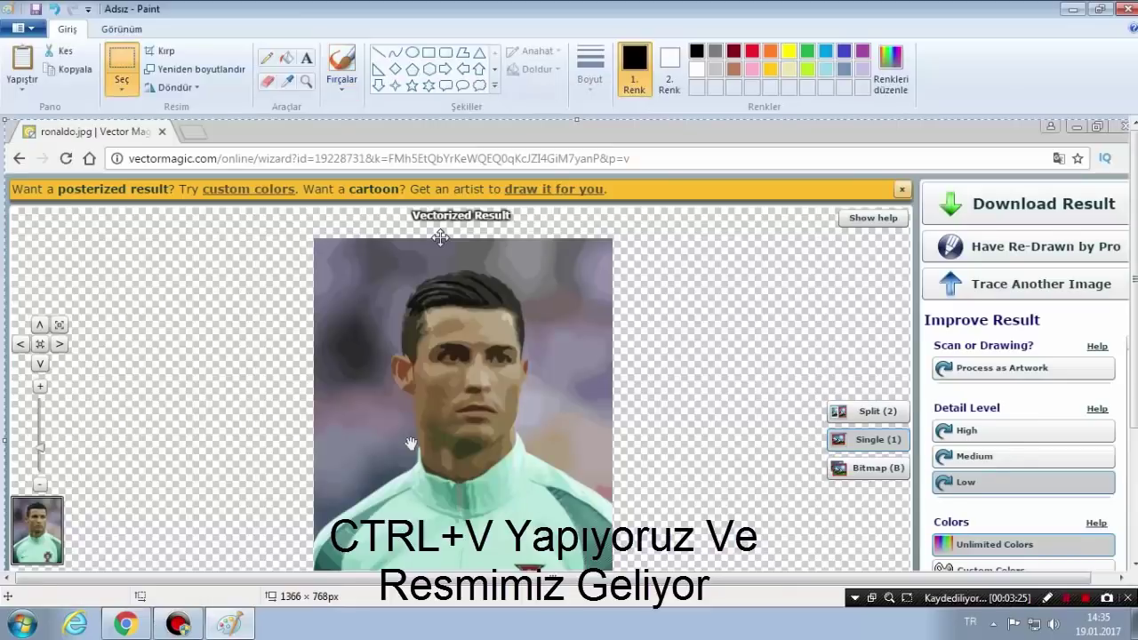
{"action": "scroll", "coordinate": [440, 236], "scroll_direction": "down", "scroll_amount": 5}
{"action": "scroll", "coordinate": [440, 236], "scroll_direction": "up", "scroll_amount": 5}
Draw a rectangular selection around the vectorized portrait
{"action": "left_click", "coordinate": [122, 80]}
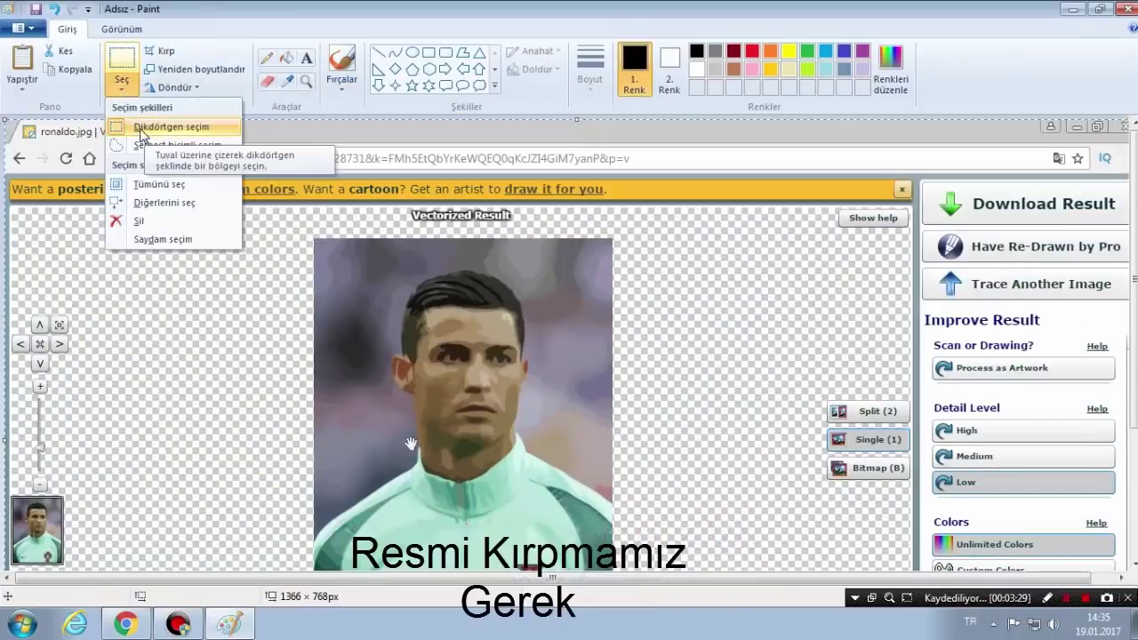
{"action": "left_click", "coordinate": [147, 131]}
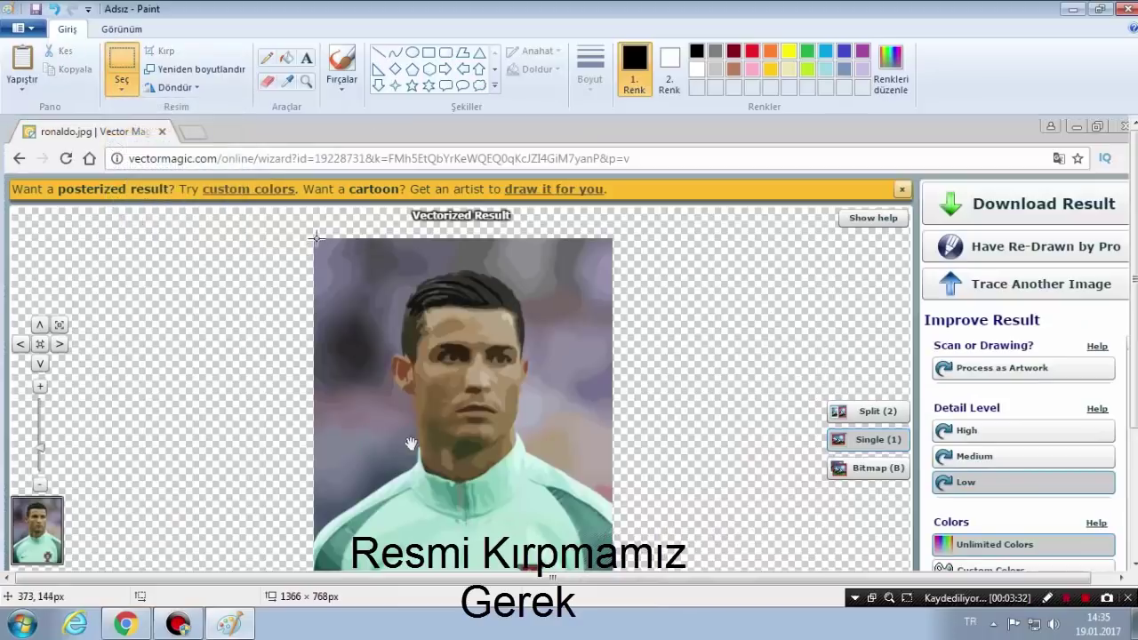
{"action": "left_click_drag", "start_coordinate": [313, 237], "coordinate": [573, 439]}
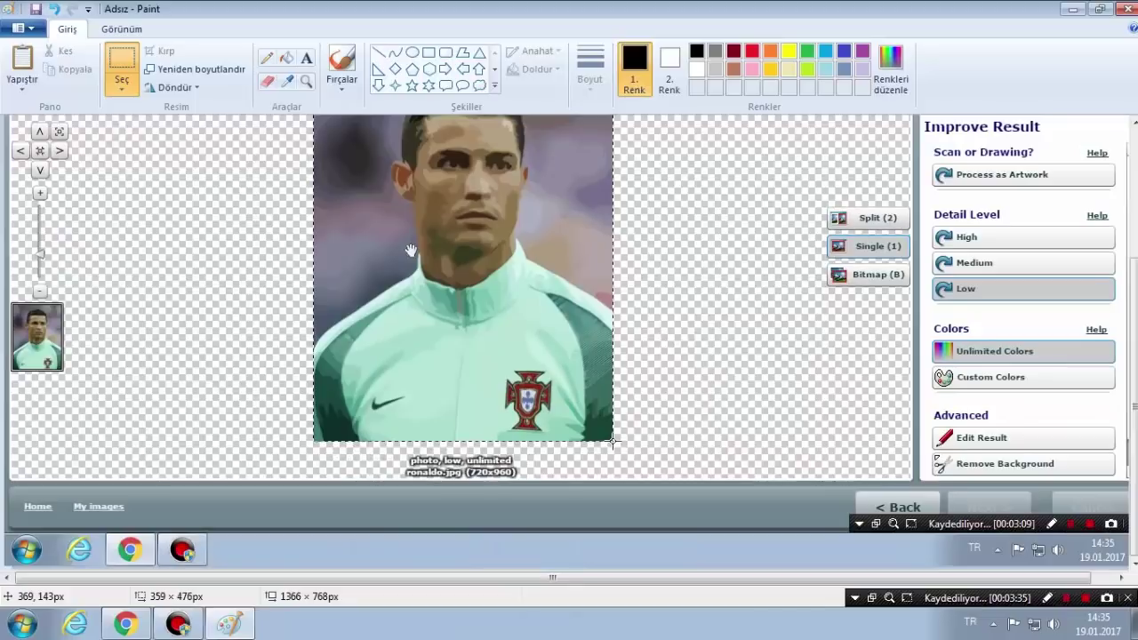
{"action": "left_click_drag", "start_coordinate": [574, 438], "coordinate": [614, 441]}
{"action": "right_click", "coordinate": [525, 313]}
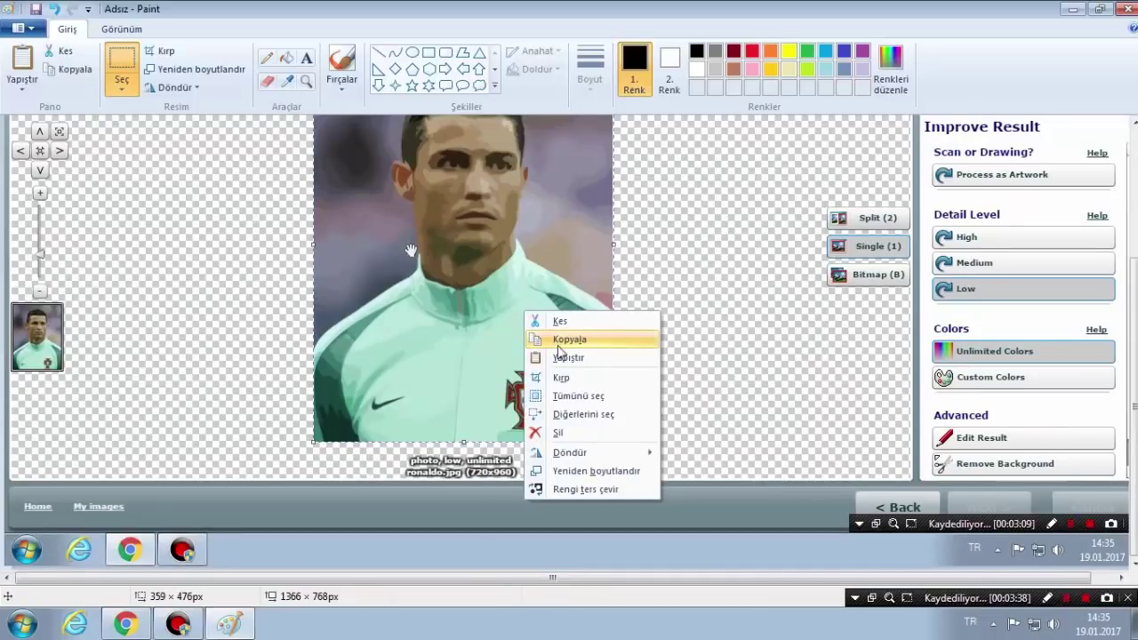
Crop to the selected portrait, trim the canvas to 358 × 476 px, and copy the image
{"action": "left_click", "coordinate": [562, 377]}
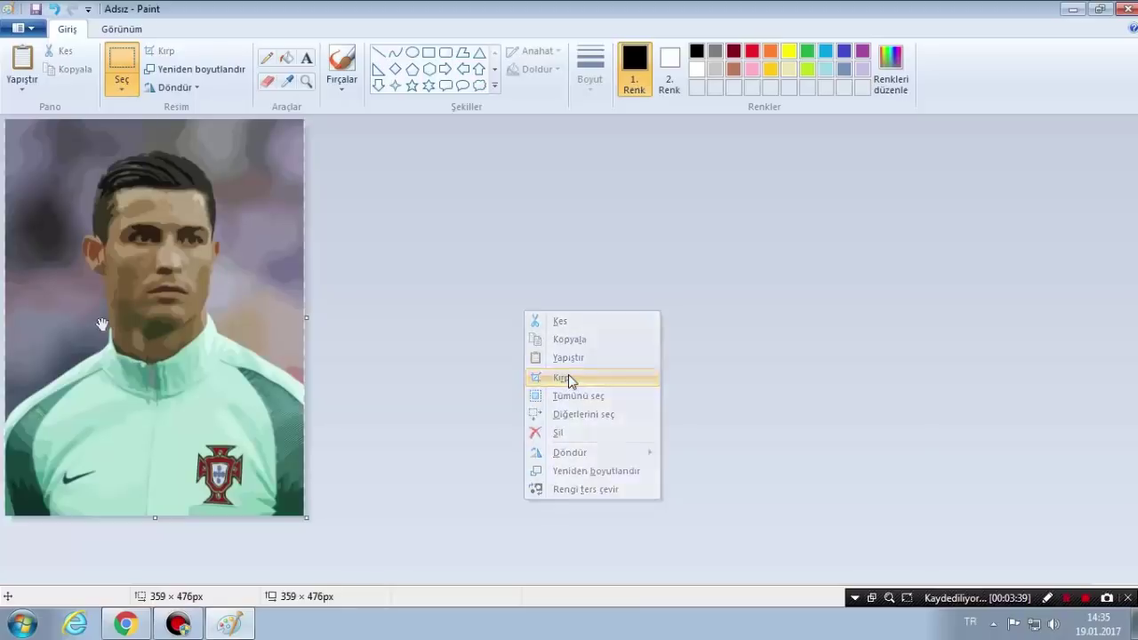
{"action": "left_click_drag", "start_coordinate": [310, 316], "coordinate": [309, 316]}
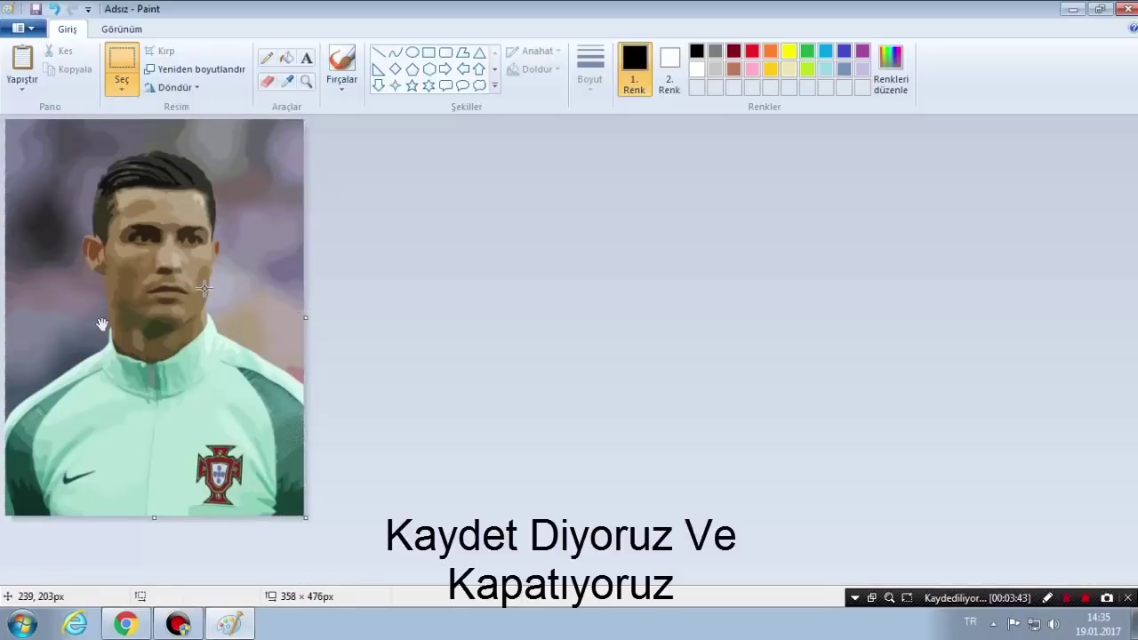
{"action": "key", "text": "ctrl+a"}
{"action": "right_click", "coordinate": [169, 273]}
{"action": "left_click", "coordinate": [188, 302]}
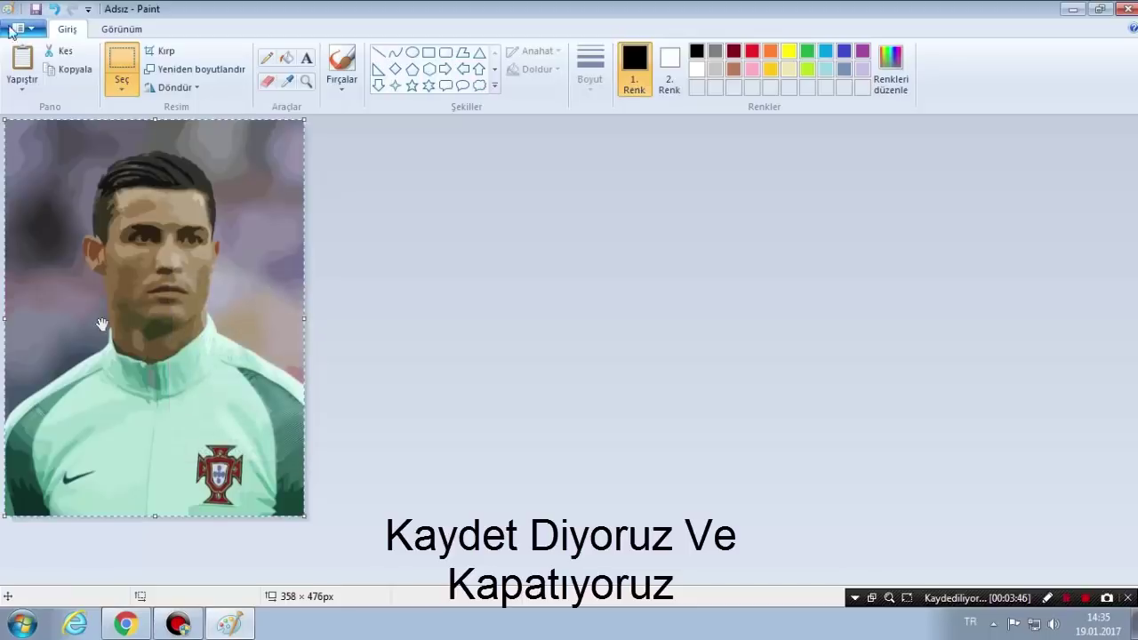
{"action": "left_click", "coordinate": [25, 31]}
{"action": "mouse_move", "coordinate": [98, 166]}
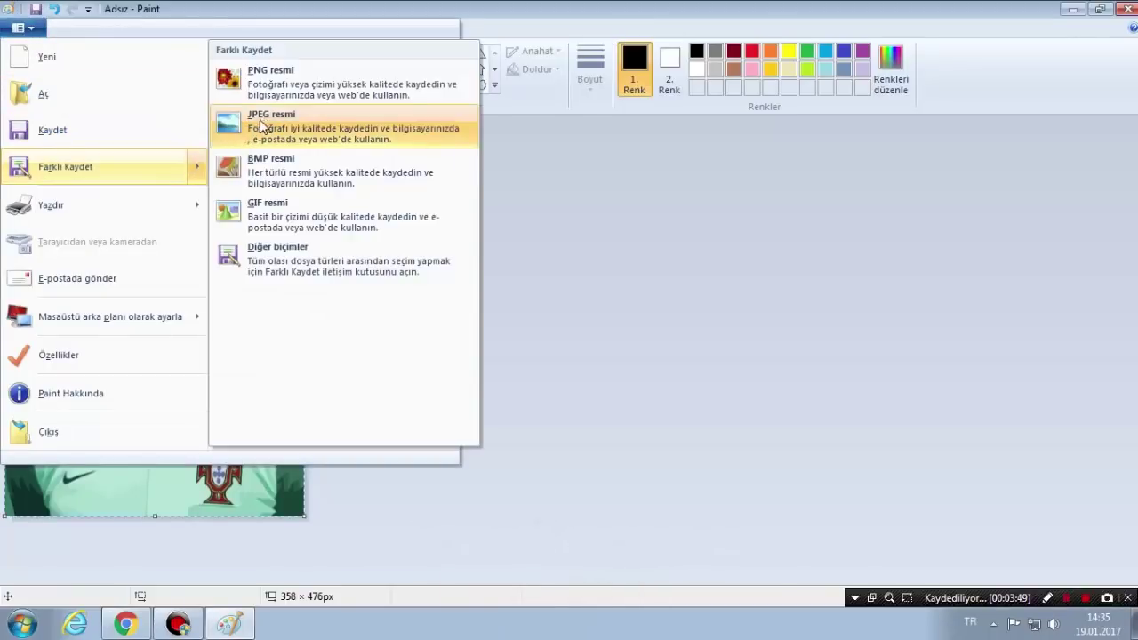
Save the cropped portrait as 'foto' (PNG) on the Desktop and close Paint
{"action": "left_click", "coordinate": [164, 168]}
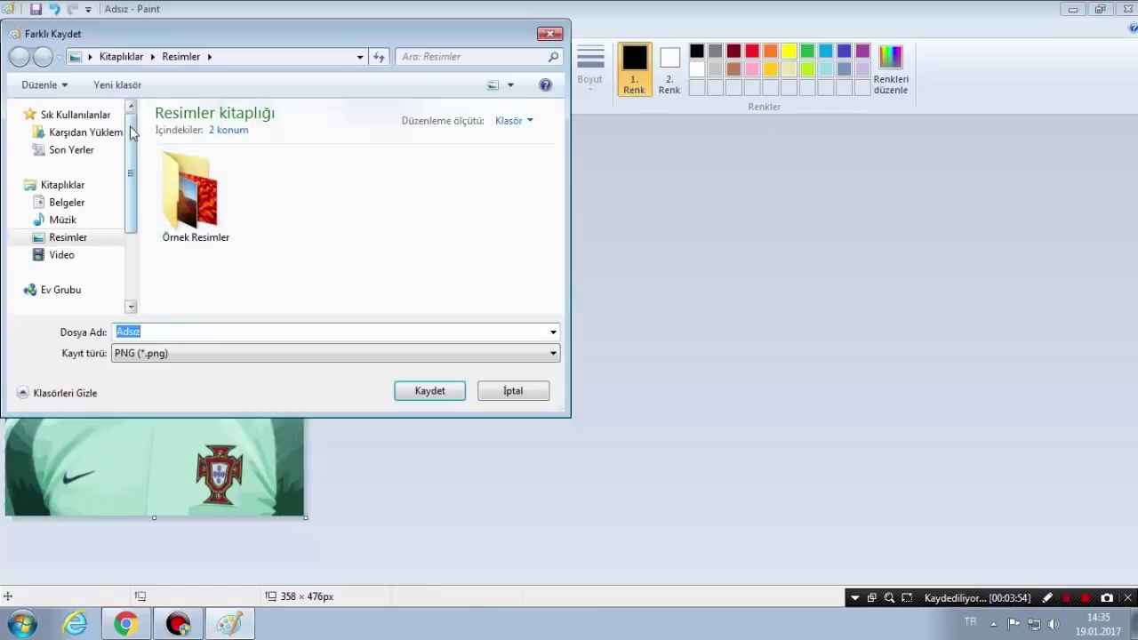
{"action": "left_click", "coordinate": [87, 56]}
{"action": "left_click", "coordinate": [103, 76]}
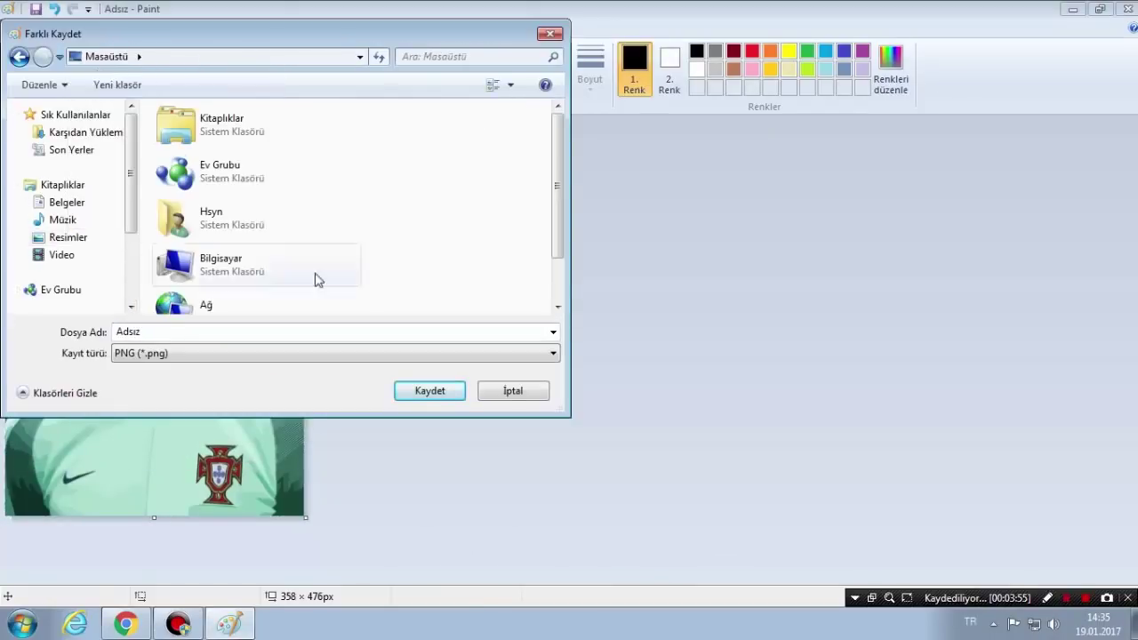
{"action": "double_click", "coordinate": [261, 332]}
{"action": "type", "text": "foto"}
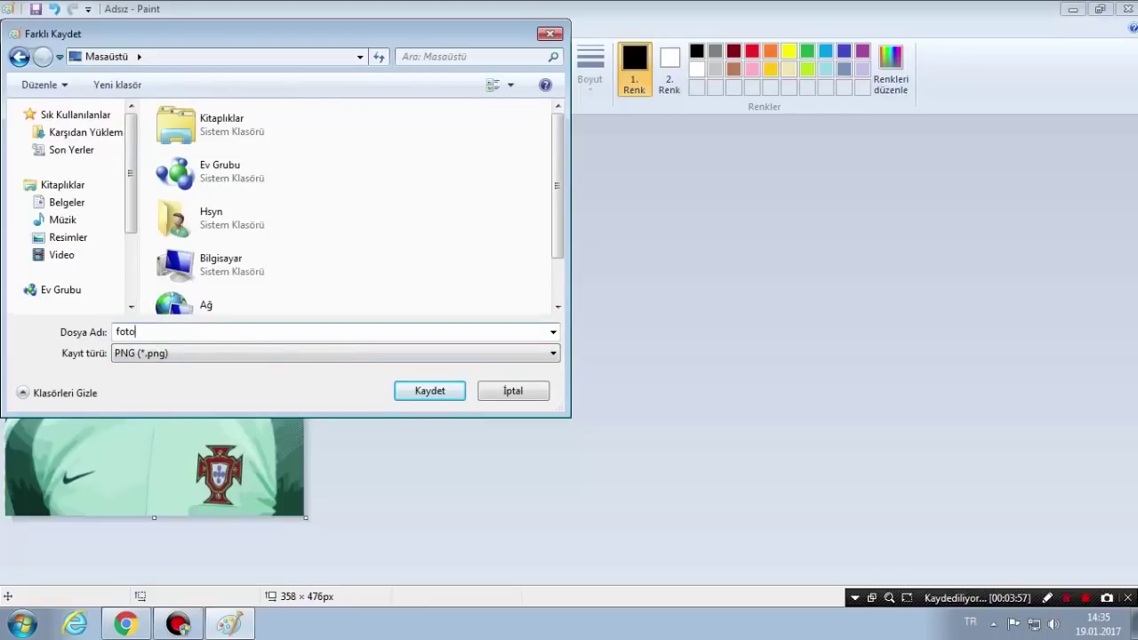
{"action": "left_click", "coordinate": [430, 391]}
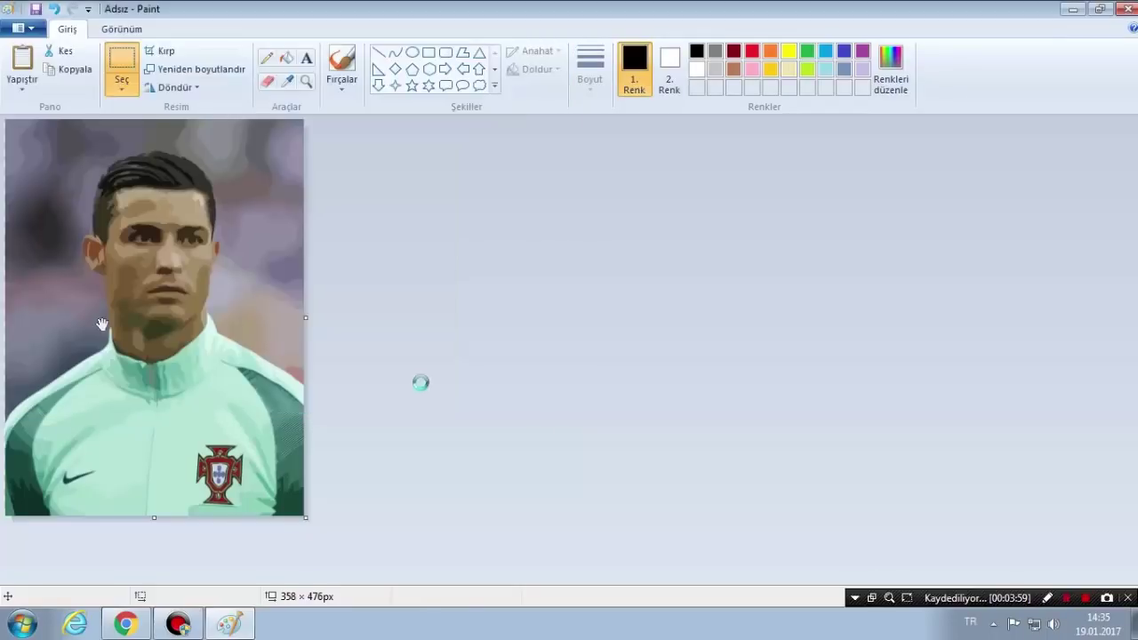
{"action": "left_click", "coordinate": [1126, 8]}
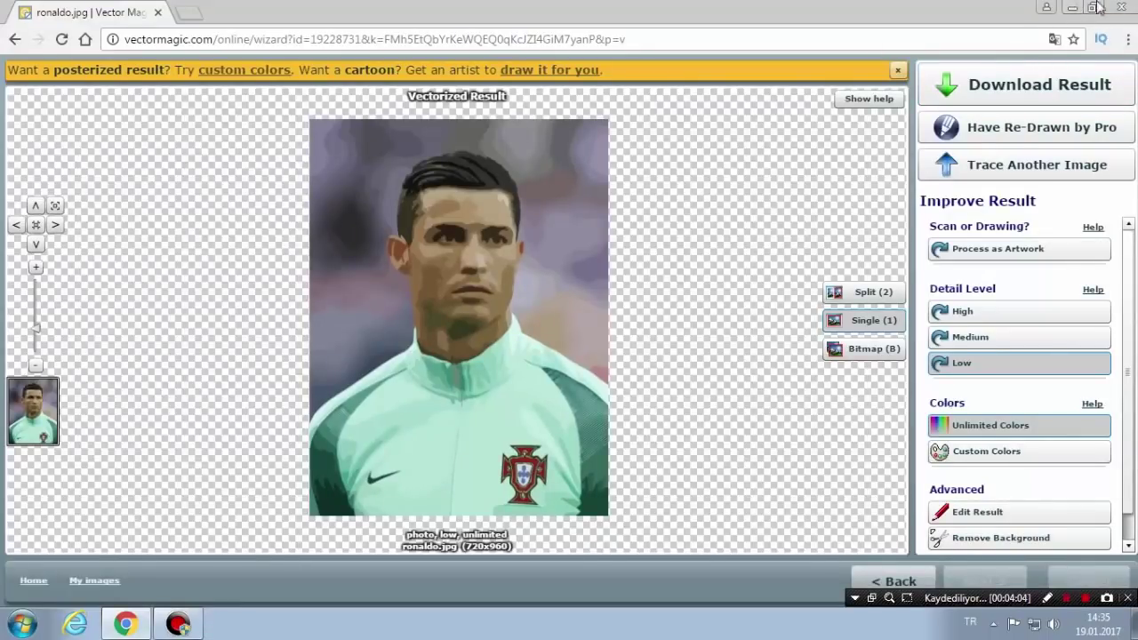
Close Chrome and open the original ronaldo image from the desktop
{"action": "left_click", "coordinate": [1130, 5]}
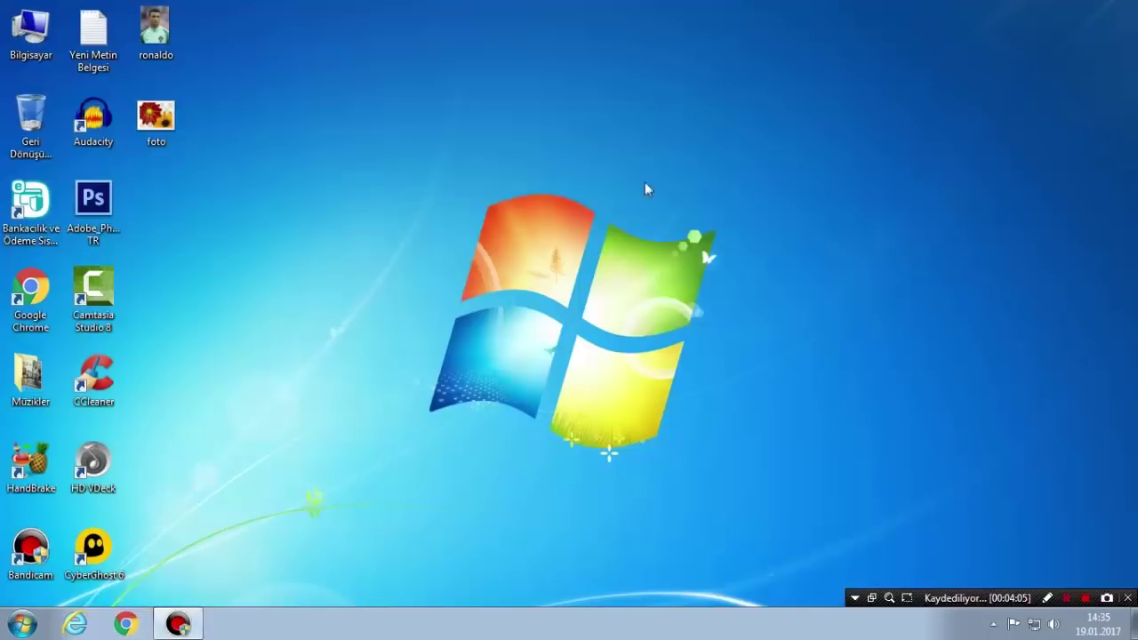
{"action": "left_click", "coordinate": [153, 34]}
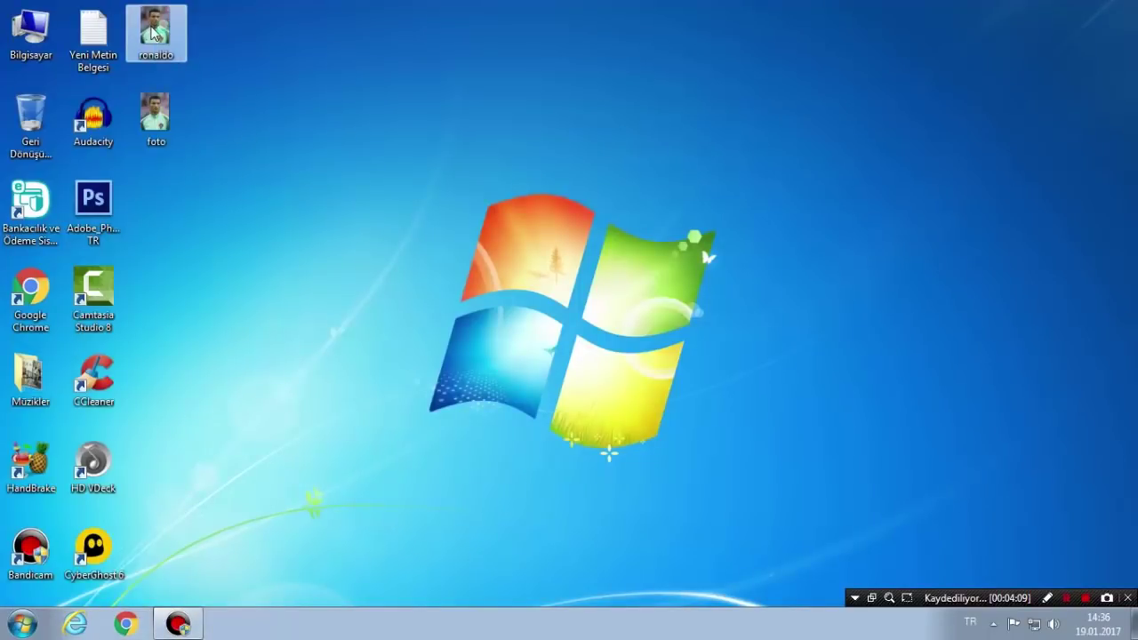
{"action": "double_click", "coordinate": [153, 34]}
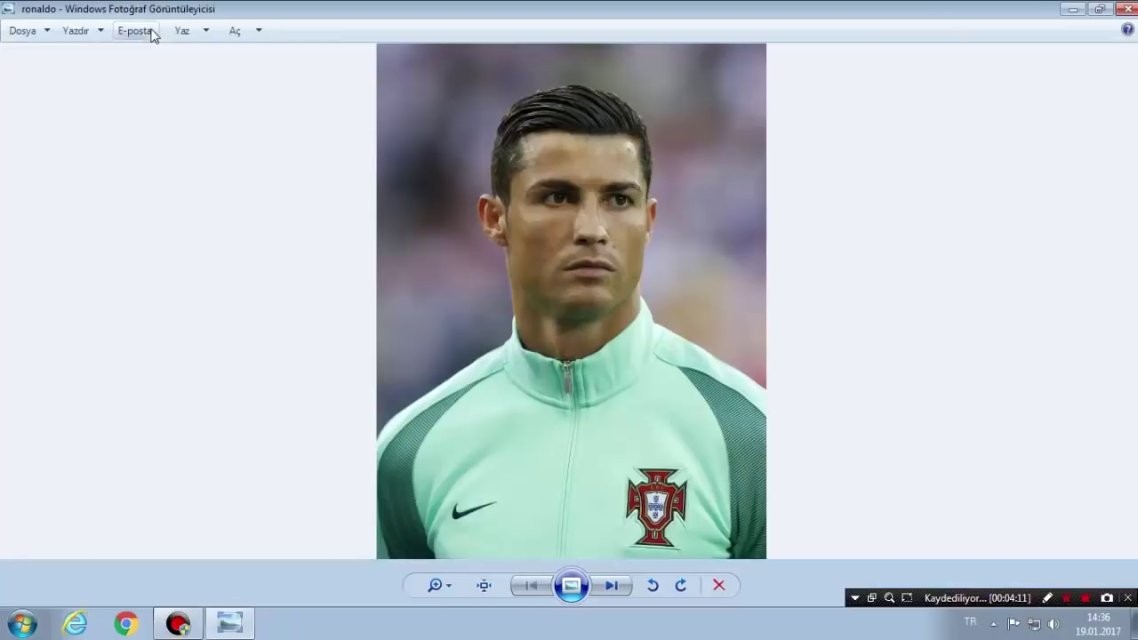
Advance from the ronaldo photo to the vectorized foto image, then close Photo Viewer
{"action": "left_click", "coordinate": [608, 585]}
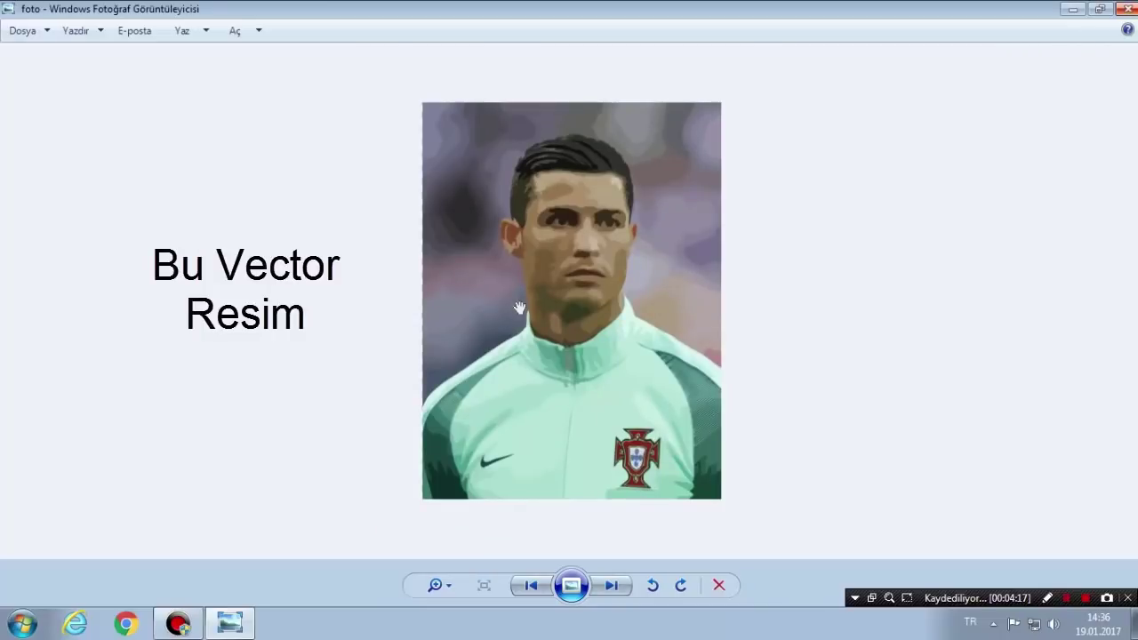
{"action": "left_click", "coordinate": [1127, 8]}
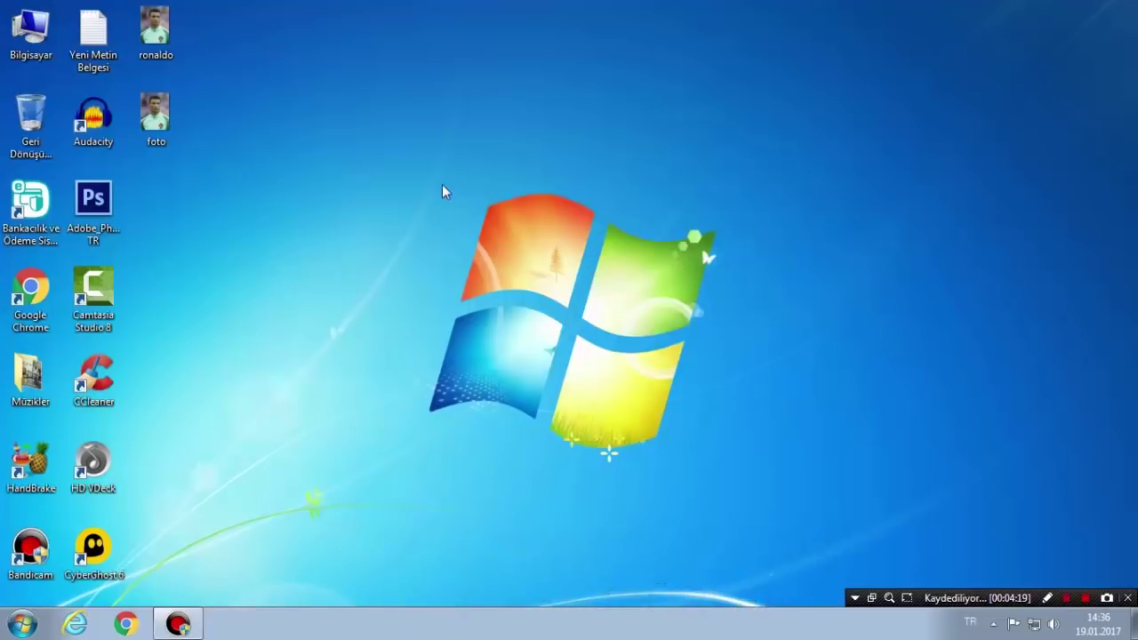